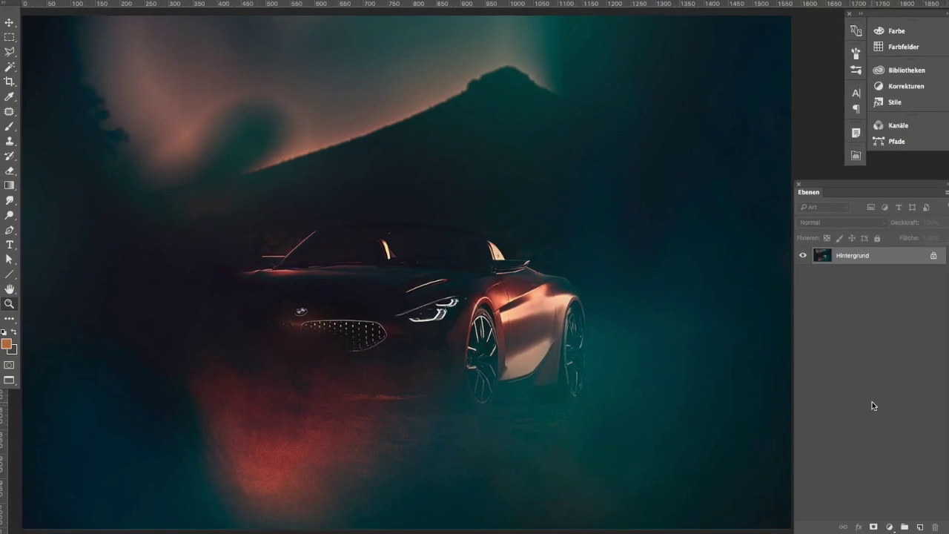
Add a Curves adjustment layer and raise the curve to brighten the car scene
{"action": "left_click", "coordinate": [883, 525]}
{"action": "left_click", "coordinate": [860, 398]}
{"action": "mouse_move", "coordinate": [907, 423]}
{"action": "left_mouse_down"}
{"action": "mouse_move", "coordinate": [908, 408]}
{"action": "mouse_move", "coordinate": [887, 389]}
{"action": "left_mouse_up"}
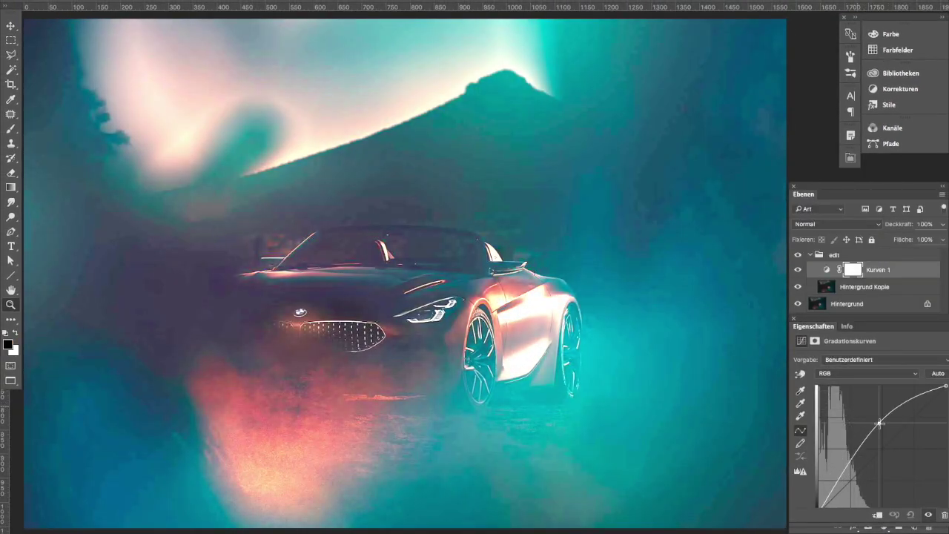
{"action": "scroll", "coordinate": [411, 427], "scroll_direction": "up", "scroll_amount": 2}
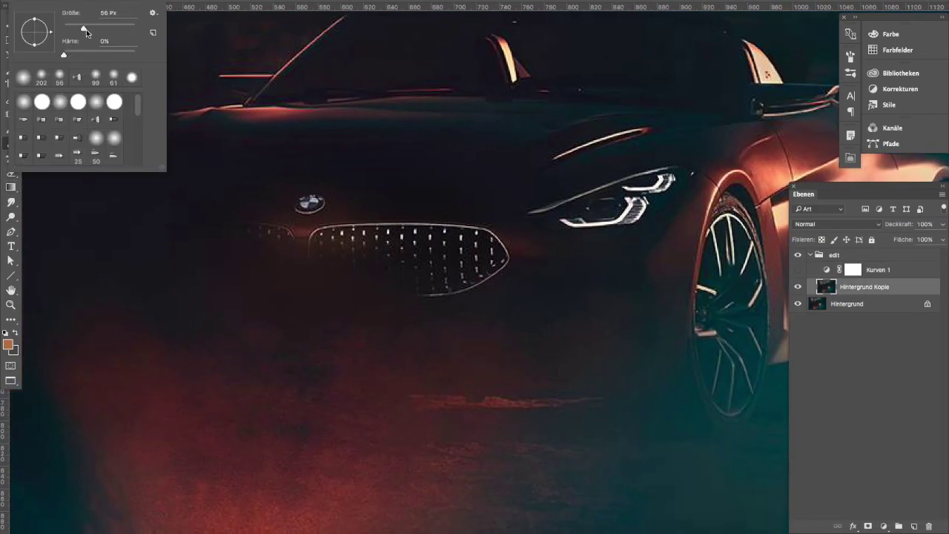
Zoom in and select around the grille to stroke its outline with a thin light line
{"action": "key", "text": "Return"}
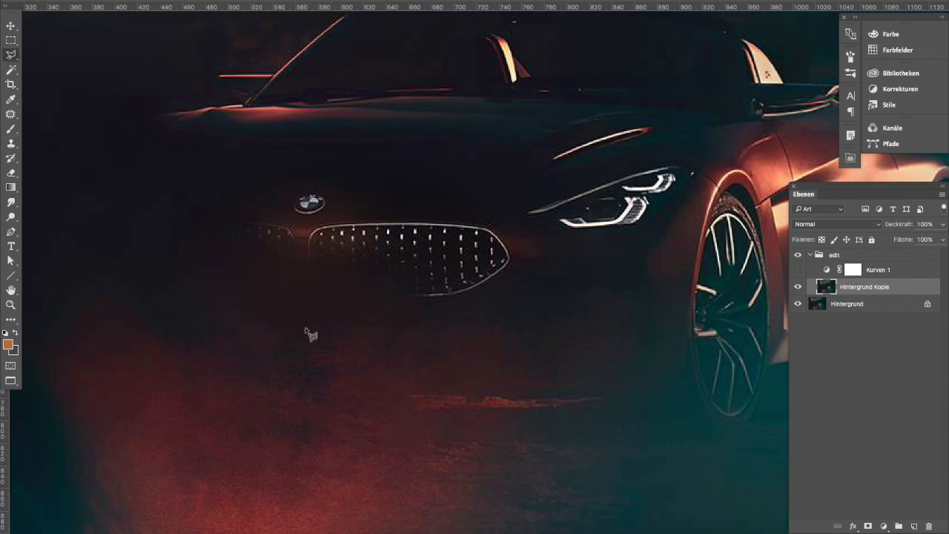
{"action": "key", "text": "ctrl+plus"}
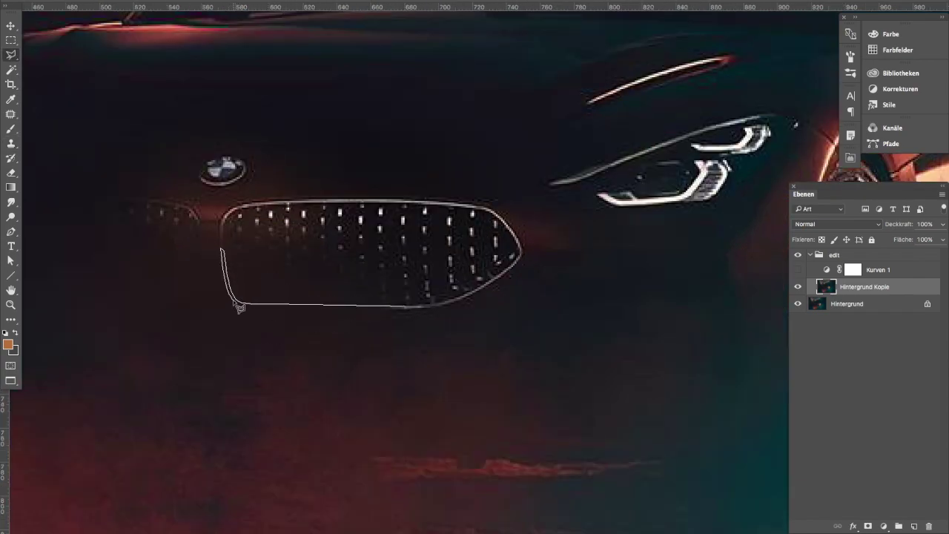
{"action": "left_click_drag", "start_coordinate": [413, 315], "coordinate": [434, 307]}
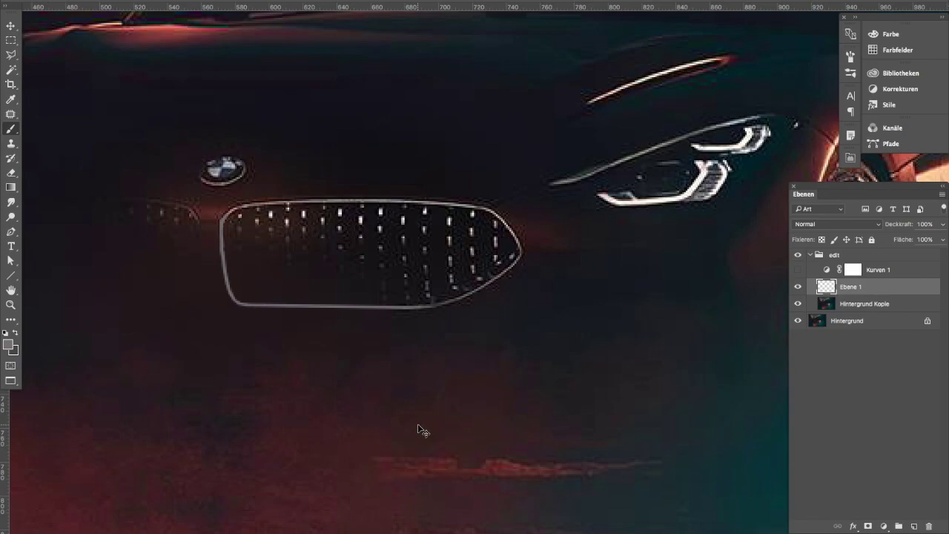
{"action": "key", "text": "ctrl+0"}
{"action": "key", "text": "ctrl+plus"}
Clone dots on Hintergrund Kopie into the grille's empty left end
{"action": "left_click", "coordinate": [877, 304]}
{"action": "key", "text": "s"}
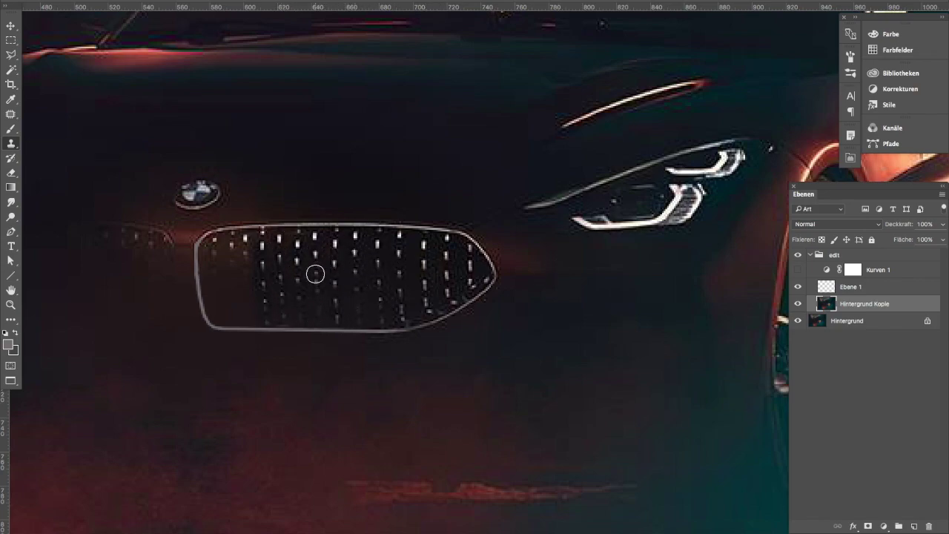
{"action": "scroll", "coordinate": [325, 285], "scroll_direction": "left", "scroll_amount": 2}
{"action": "scroll", "coordinate": [326, 284], "scroll_direction": "up", "scroll_amount": 1}
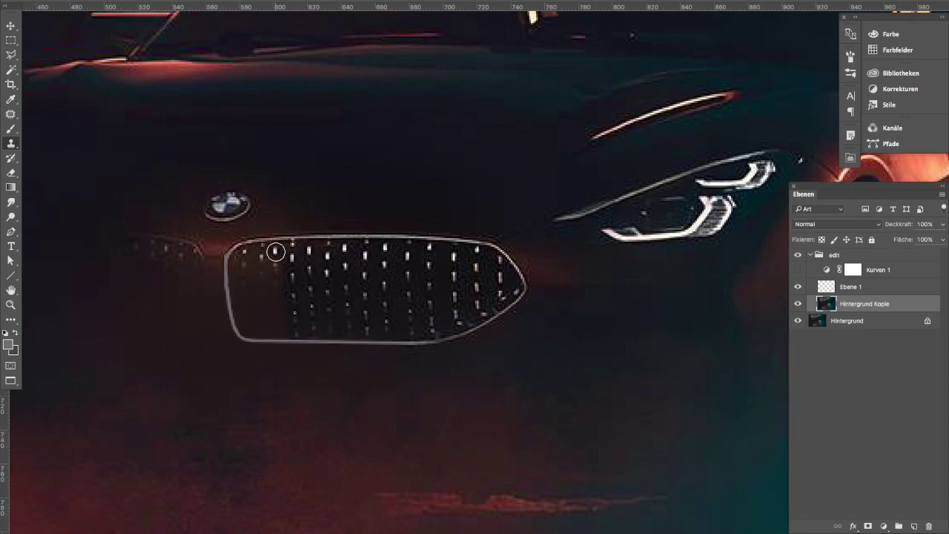
{"action": "left_click_drag", "start_coordinate": [244, 258], "coordinate": [247, 330]}
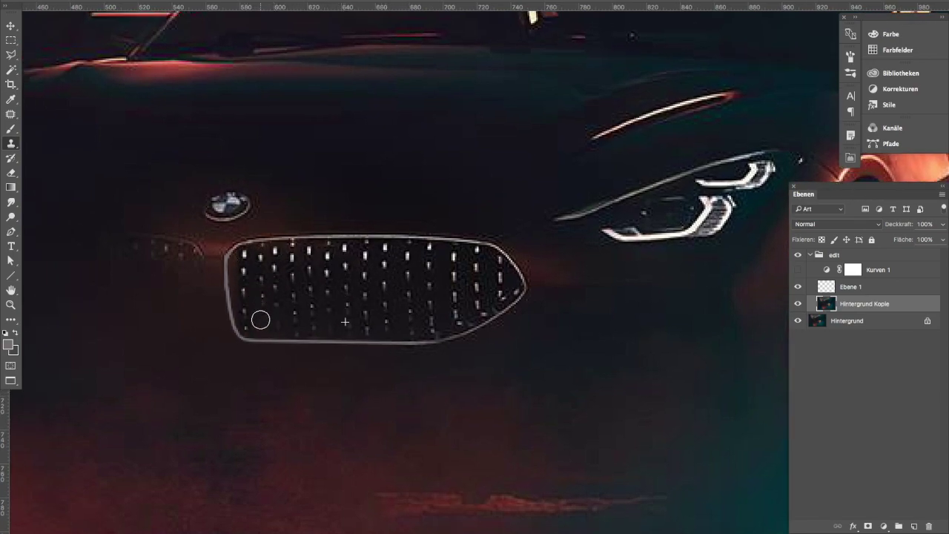
{"action": "left_click_drag", "start_coordinate": [258, 318], "coordinate": [222, 245]}
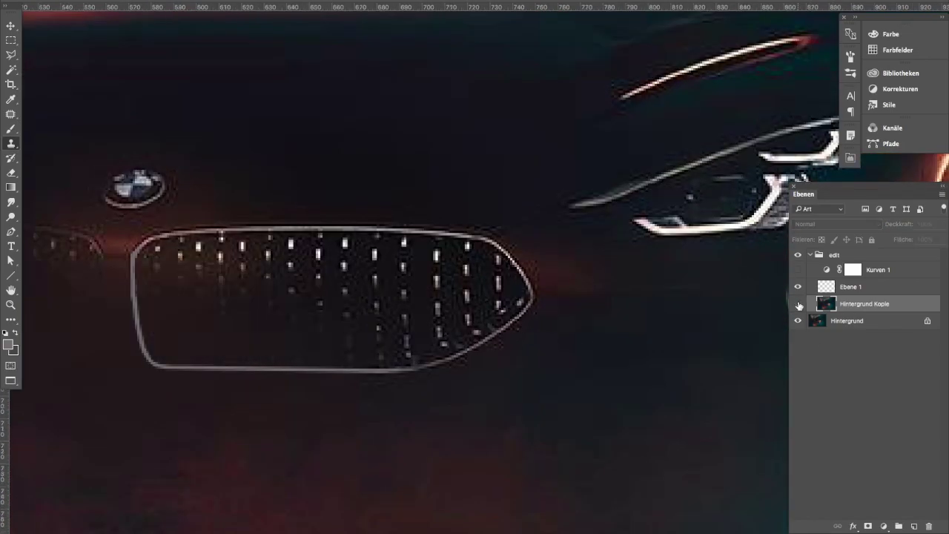
Select the grille's bottom edge with the Polygonal Lasso and paint it on a new layer
{"action": "left_click", "coordinate": [11, 54]}
{"action": "left_click", "coordinate": [412, 358]}
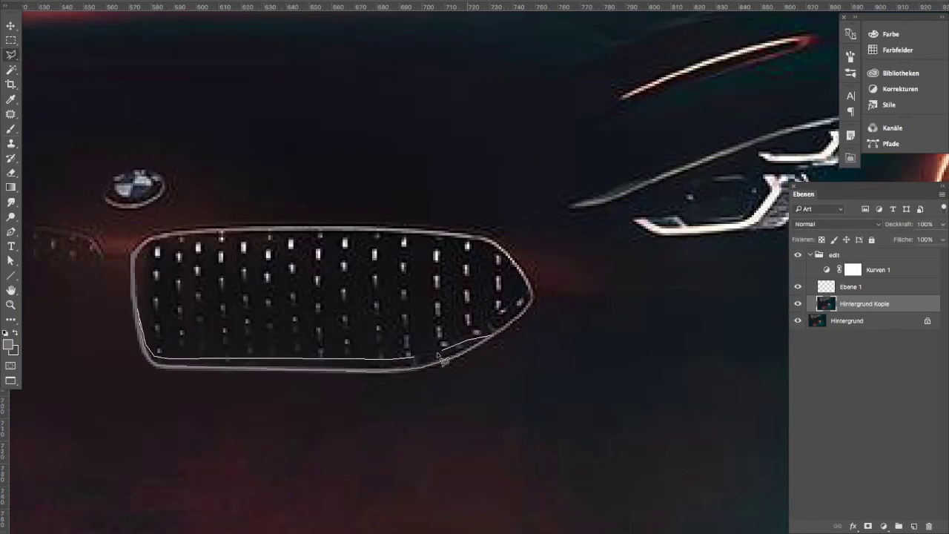
{"action": "double_click", "coordinate": [473, 346]}
{"action": "key", "text": "ctrl+shift+alt+n"}
{"action": "key", "text": "b"}
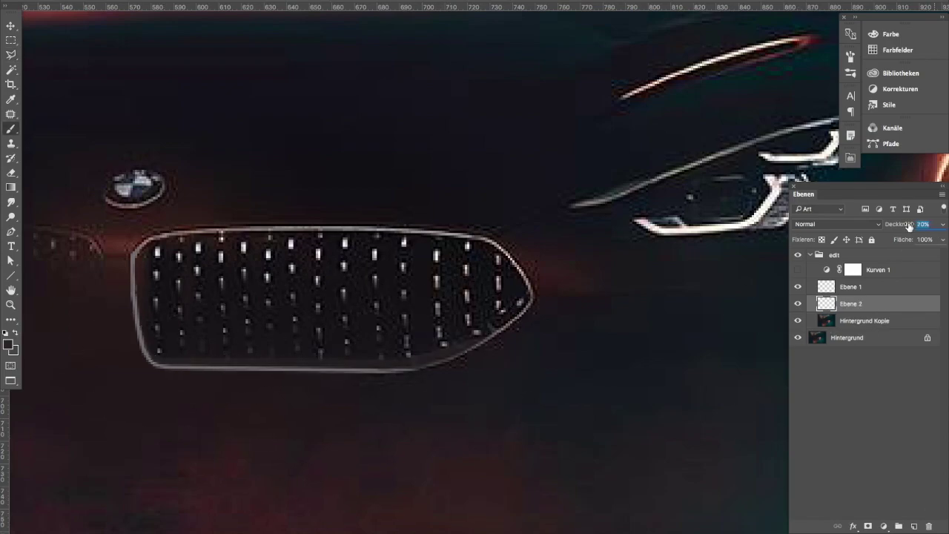
Clip a new layer to the one below and paint on it, swapping light and black colours
{"action": "right_click", "coordinate": [782, 274]}
{"action": "left_click", "coordinate": [782, 274]}
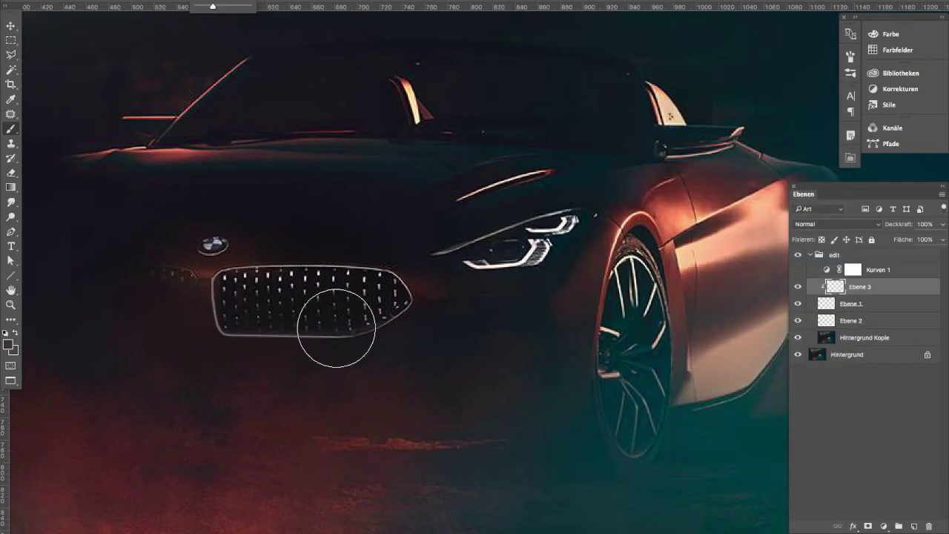
{"action": "key", "text": "x"}
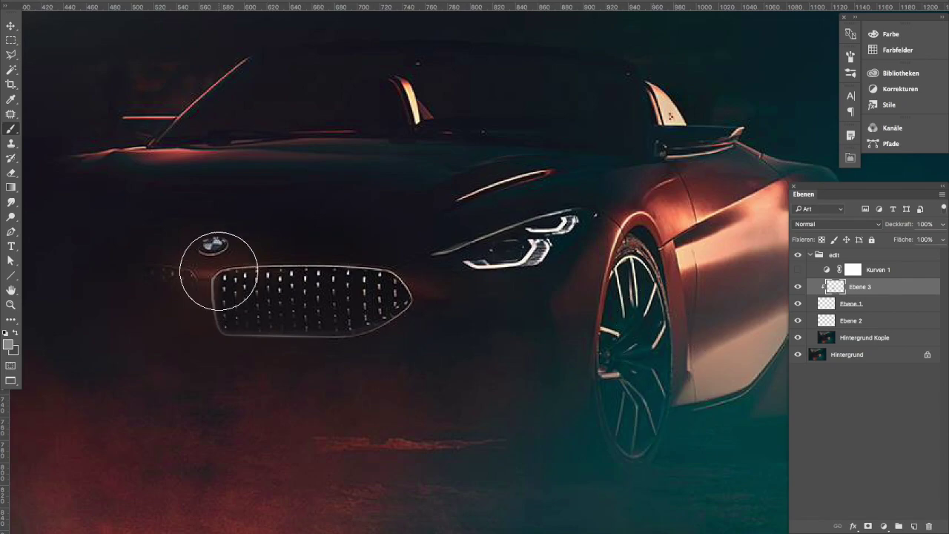
{"action": "key", "text": "x"}
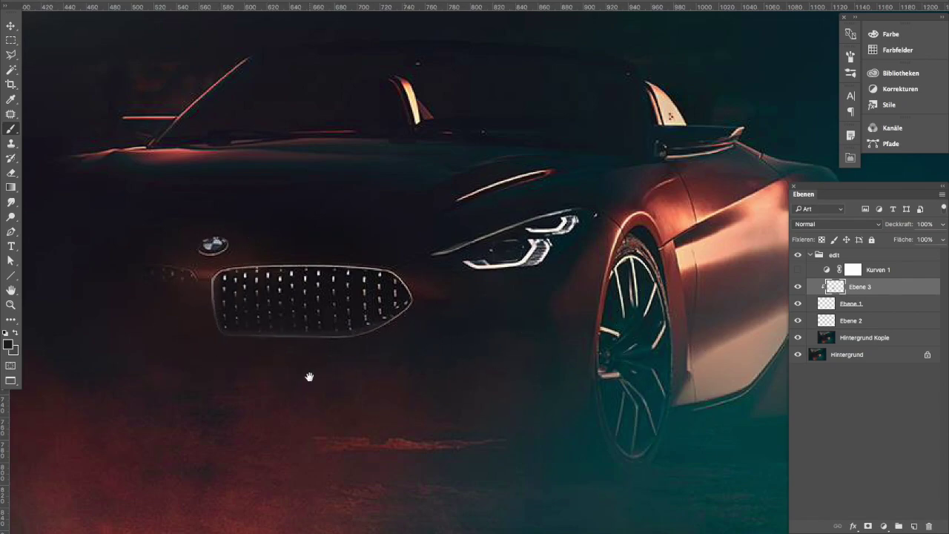
{"action": "left_click_drag", "start_coordinate": [309, 377], "coordinate": [278, 405]}
{"action": "scroll", "coordinate": [369, 299], "scroll_direction": "up", "scroll_amount": 2}
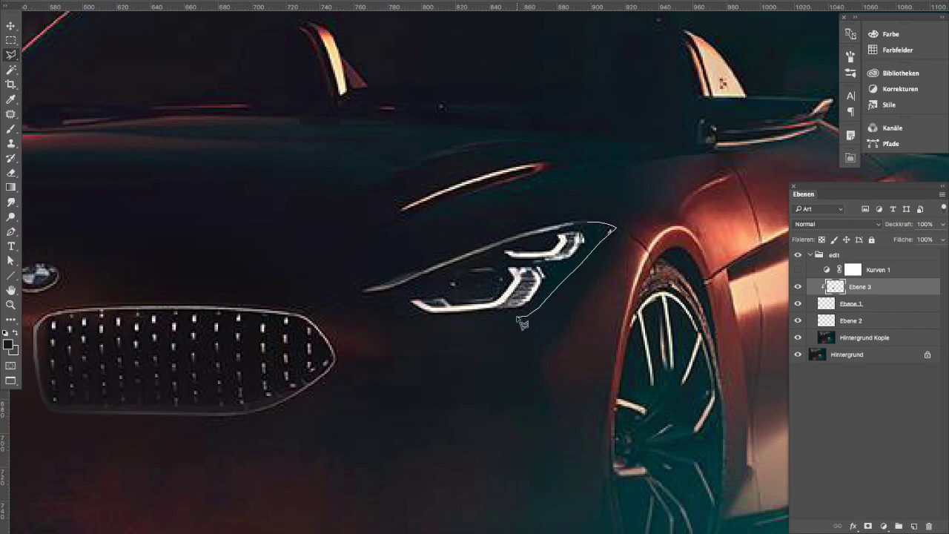
Lasso the headlight, paint it grey, deselect, and set the layer to Farbig abwedeln
{"action": "left_click_drag", "start_coordinate": [469, 322], "coordinate": [367, 292]}
{"action": "left_click_drag", "start_coordinate": [480, 260], "coordinate": [578, 224]}
{"action": "key", "text": "b"}
{"action": "left_click_drag", "start_coordinate": [445, 286], "coordinate": [571, 245]}
{"action": "key", "text": "ctrl+d"}
{"action": "left_click", "coordinate": [845, 224]}
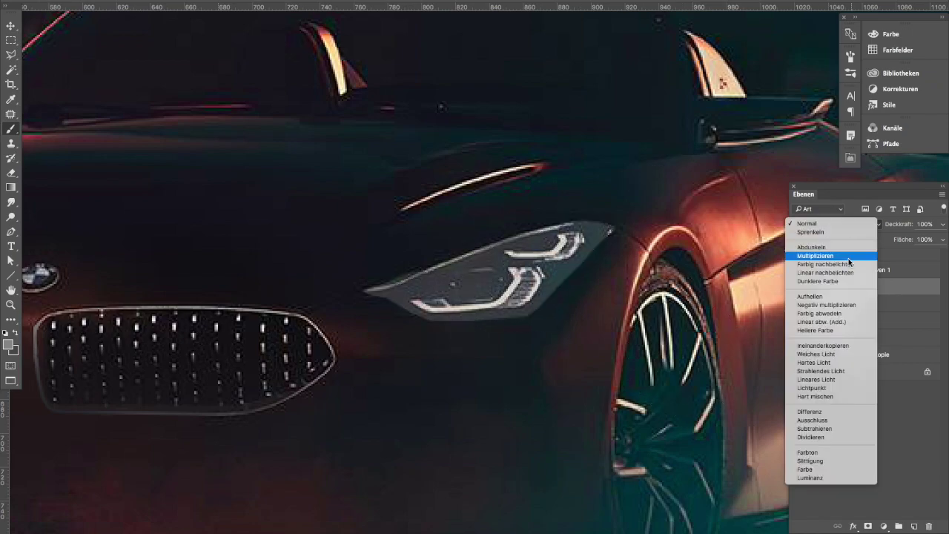
{"action": "left_click", "coordinate": [820, 313]}
{"action": "key", "text": "ctrl+0"}
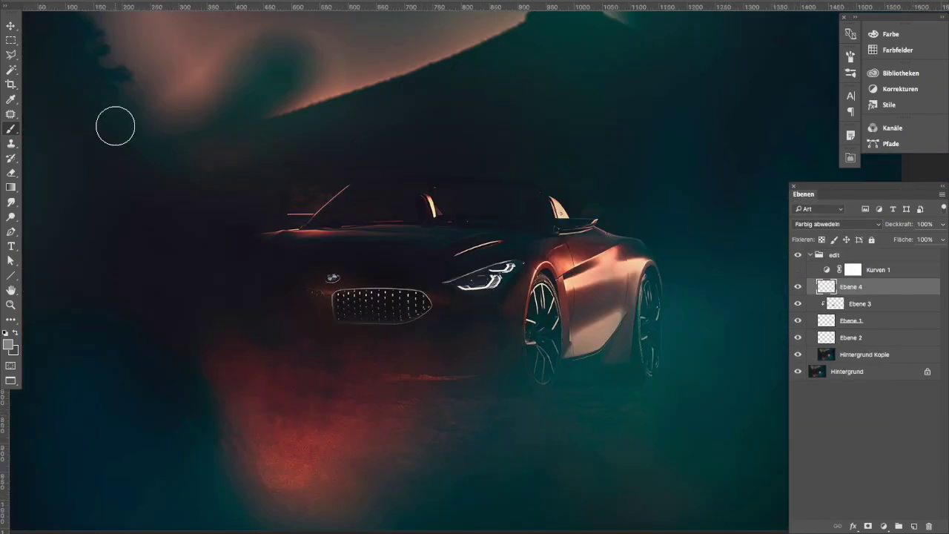
{"action": "key", "text": "v"}
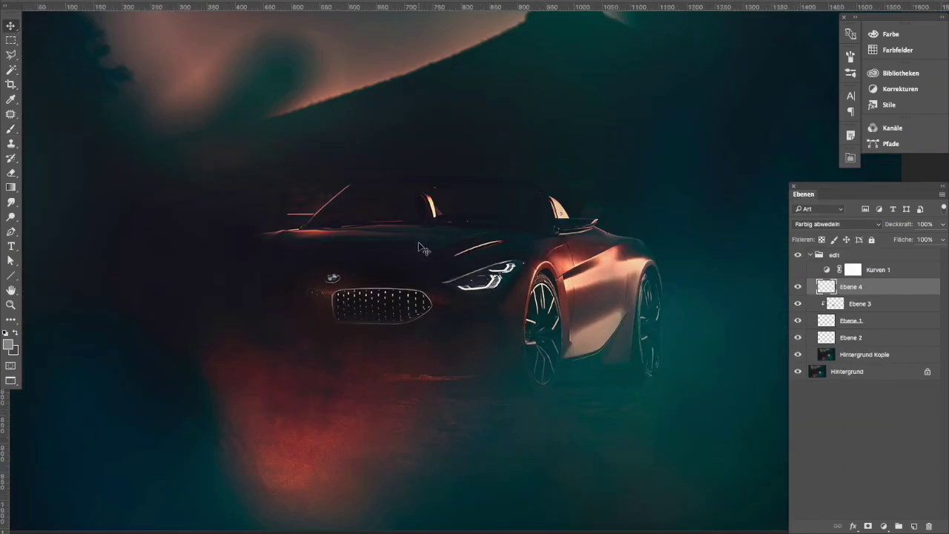
{"action": "scroll", "coordinate": [438, 311], "scroll_direction": "up", "scroll_amount": 3}
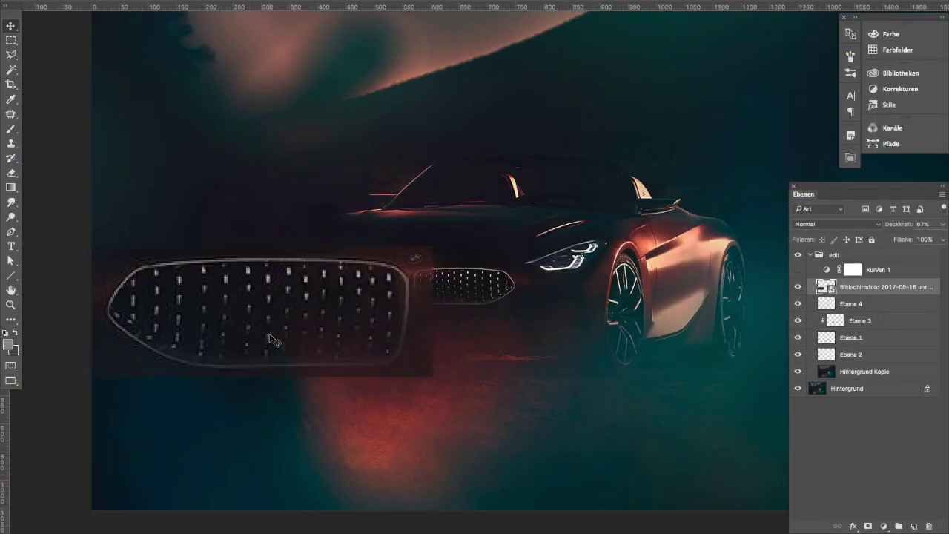
Scale the pasted grille copy down beside the original grille and commit it
{"action": "key", "text": "ctrl+t"}
{"action": "mouse_move", "coordinate": [271, 328]}
{"action": "left_mouse_down"}
{"action": "mouse_move", "coordinate": [312, 310]}
{"action": "mouse_move", "coordinate": [320, 286]}
{"action": "left_mouse_up"}
{"action": "key", "text": "Return"}
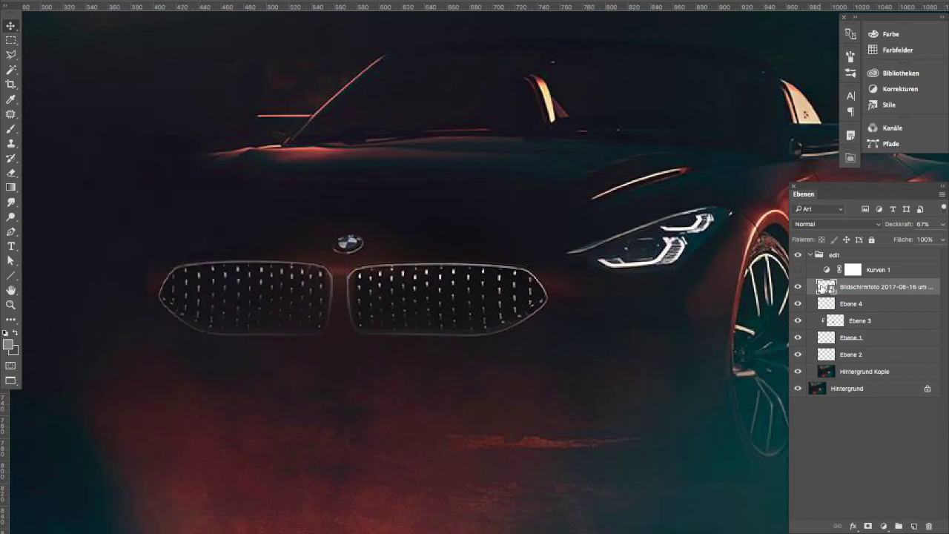
{"action": "key", "text": "l"}
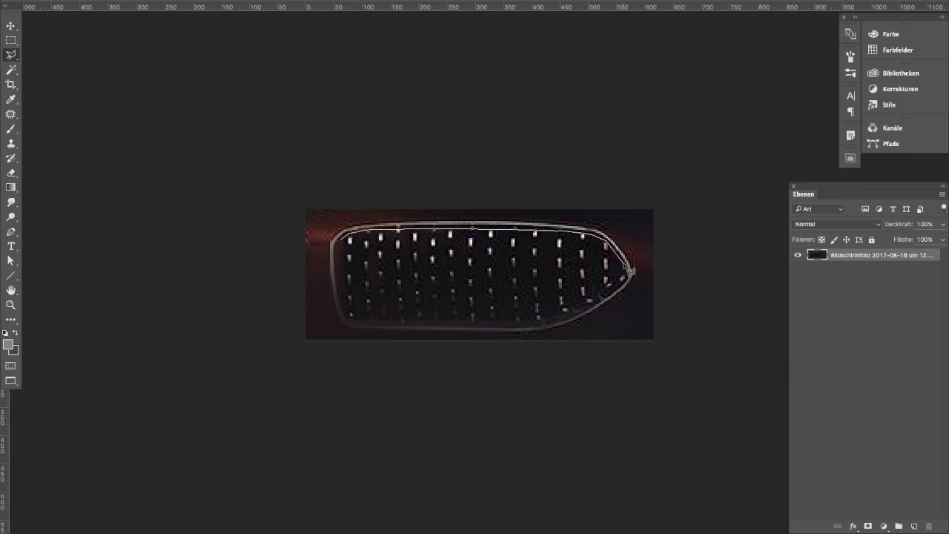
Copy the lassoed grille to its own layer and paint the grille dots black on a new layer
{"action": "double_click", "coordinate": [451, 328]}
{"action": "key", "text": "ctrl+j"}
{"action": "key", "text": "v"}
{"action": "left_click", "coordinate": [848, 273]}
{"action": "key", "text": "ctrl+shift+alt+n"}
{"action": "key", "text": "b"}
{"action": "key", "text": "d"}
{"action": "mouse_move", "coordinate": [504, 273]}
{"action": "left_mouse_down"}
{"action": "mouse_move", "coordinate": [366, 297]}
{"action": "mouse_move", "coordinate": [561, 285]}
{"action": "mouse_move", "coordinate": [586, 256]}
{"action": "left_mouse_up"}
{"action": "right_click", "coordinate": [57, 15]}
{"action": "left_click_drag", "start_coordinate": [129, 21], "coordinate": [100, 21]}
{"action": "key", "text": "Return"}
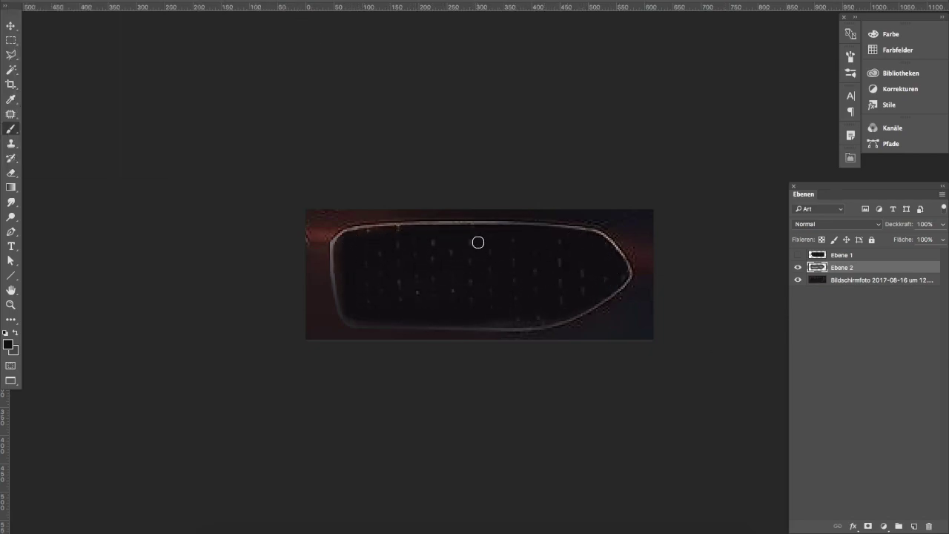
Show the copied grille layer again and add a layer mask to it
{"action": "left_click", "coordinate": [797, 255]}
{"action": "left_click", "coordinate": [842, 254]}
{"action": "left_click", "coordinate": [868, 526]}
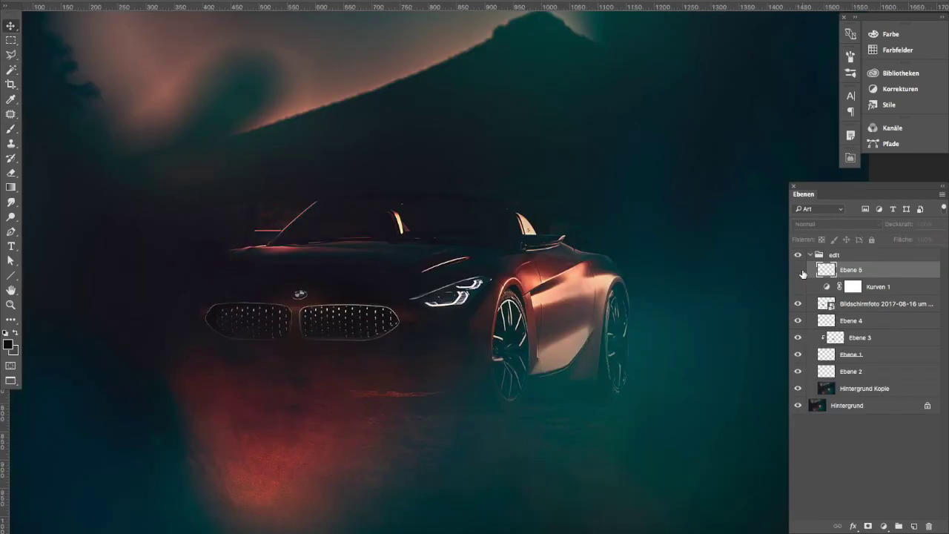
Show the second headlight layer Ebene 5 and convert it to a Smart Object
{"action": "left_click", "coordinate": [798, 270]}
{"action": "right_click", "coordinate": [852, 270]}
{"action": "left_click", "coordinate": [779, 197]}
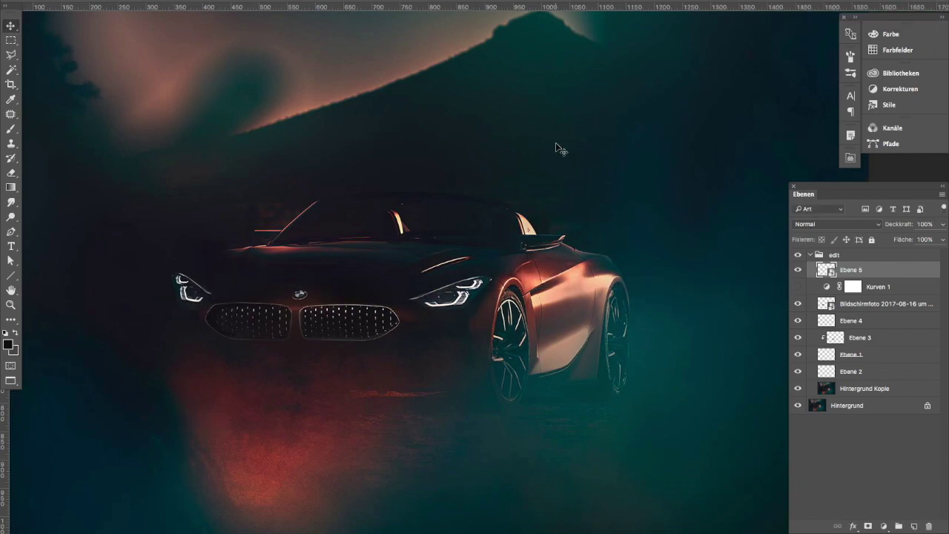
Move Kurven 1 above Ebene 5 and lasso the area along the lower bumper
{"action": "key", "text": "ctrl+plus"}
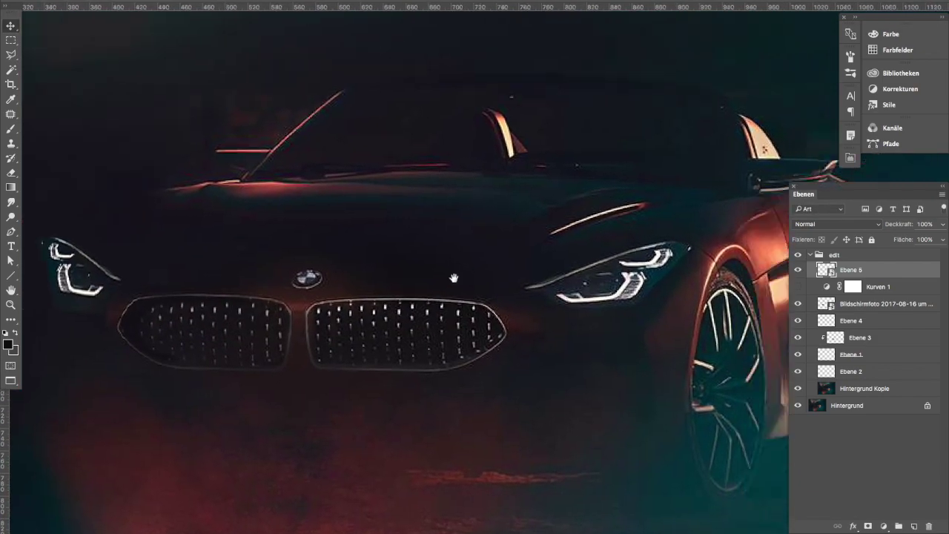
{"action": "left_click_drag", "start_coordinate": [877, 286], "coordinate": [871, 267]}
{"action": "key", "text": "l"}
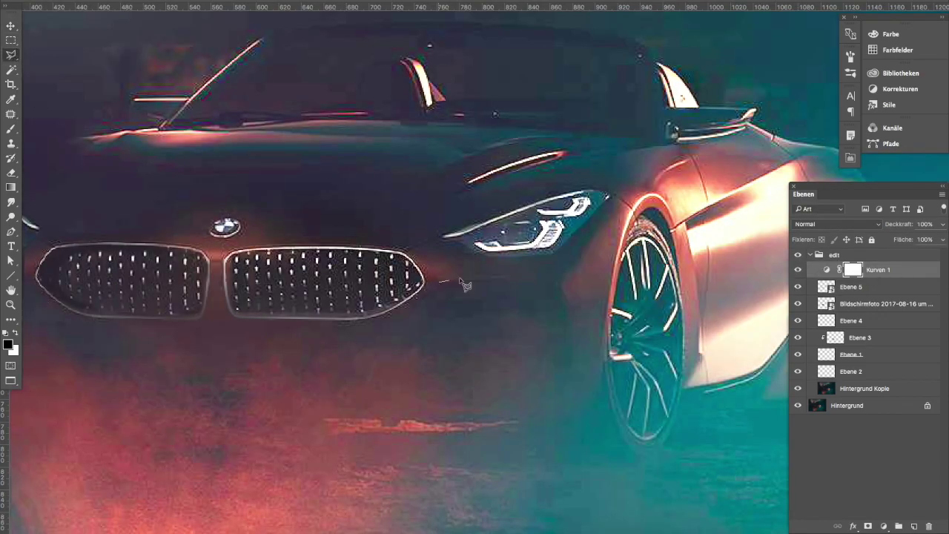
{"action": "mouse_move", "coordinate": [564, 393]}
{"action": "left_mouse_down"}
{"action": "mouse_move", "coordinate": [188, 398]}
{"action": "mouse_move", "coordinate": [190, 388]}
{"action": "mouse_move", "coordinate": [120, 368]}
{"action": "left_mouse_up"}
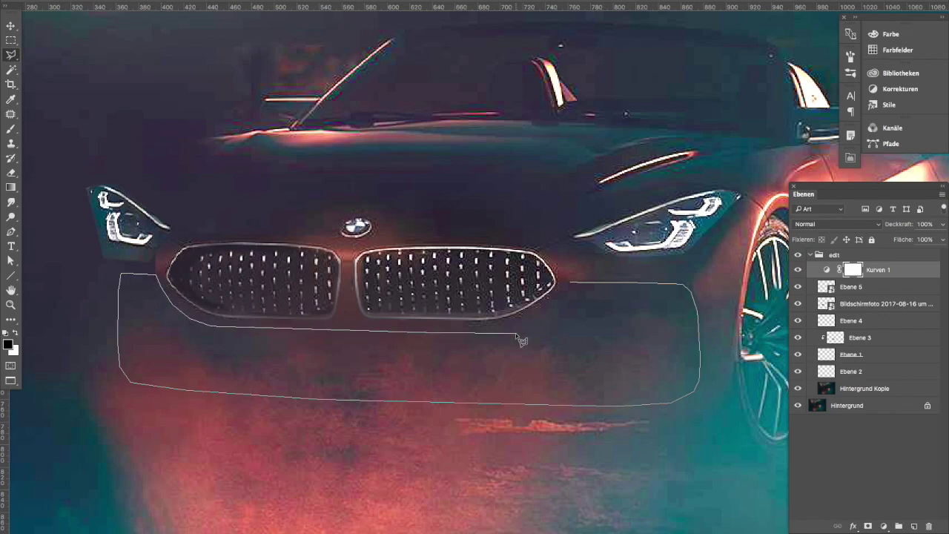
{"action": "double_click", "coordinate": [549, 332]}
Paint the bumper area dark on a new layer, deselect, and try a Free Transform
{"action": "key", "text": "ctrl+shift+alt+n"}
{"action": "key", "text": "b"}
{"action": "mouse_move", "coordinate": [667, 349]}
{"action": "left_mouse_down"}
{"action": "mouse_move", "coordinate": [586, 256]}
{"action": "mouse_move", "coordinate": [178, 293]}
{"action": "mouse_move", "coordinate": [352, 365]}
{"action": "left_mouse_up"}
{"action": "key", "text": "ctrl+d"}
{"action": "key", "text": "ctrl+0"}
{"action": "key", "text": "m"}
{"action": "key", "text": "ctrl+t"}
{"action": "key", "text": "ctrl+z"}
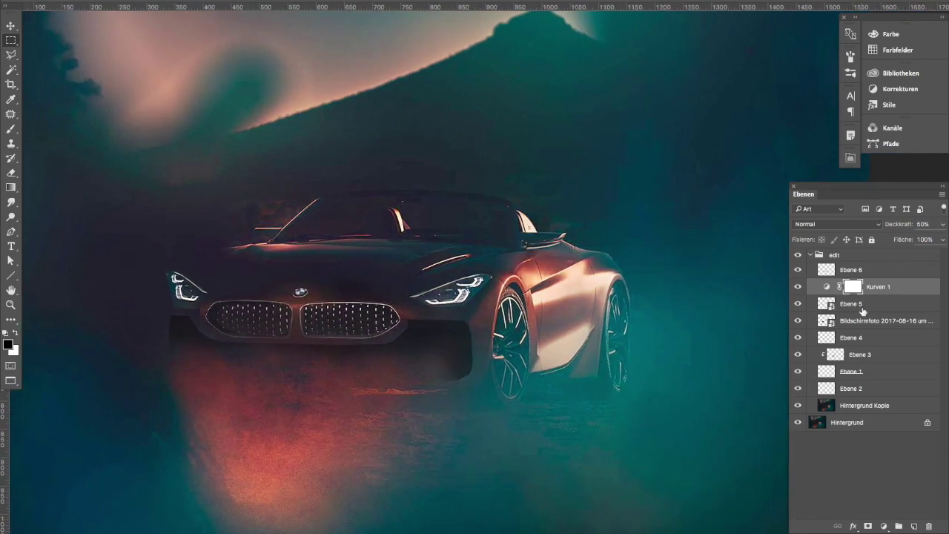
Fade Ebene 6 to 60%, mask Ebene 6, Ebene 5 and the screenshot layer, and shift the screenshot
{"action": "left_click_drag", "start_coordinate": [909, 224], "coordinate": [894, 224]}
{"action": "left_click", "coordinate": [867, 526]}
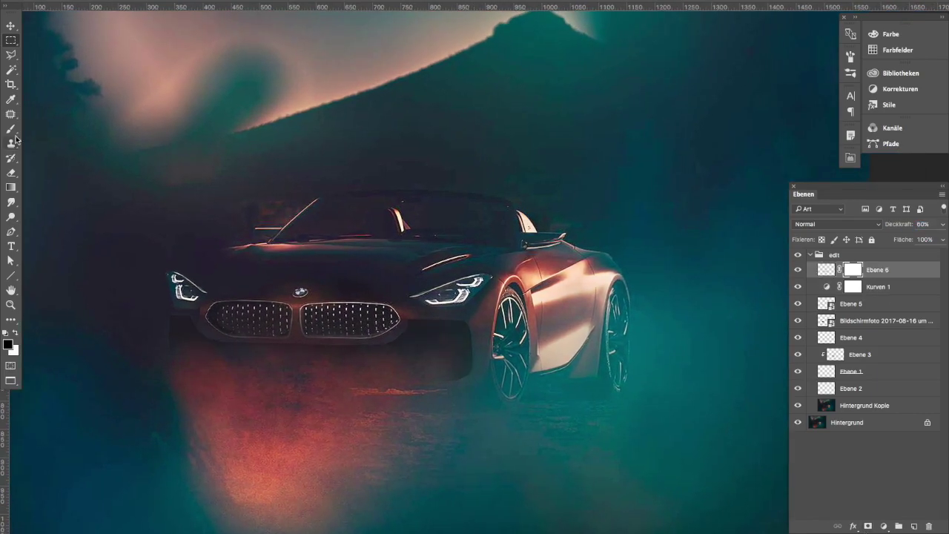
{"action": "key", "text": "b"}
{"action": "left_click", "coordinate": [877, 303]}
{"action": "left_click", "coordinate": [867, 526]}
{"action": "left_click", "coordinate": [882, 320]}
{"action": "left_click", "coordinate": [868, 526]}
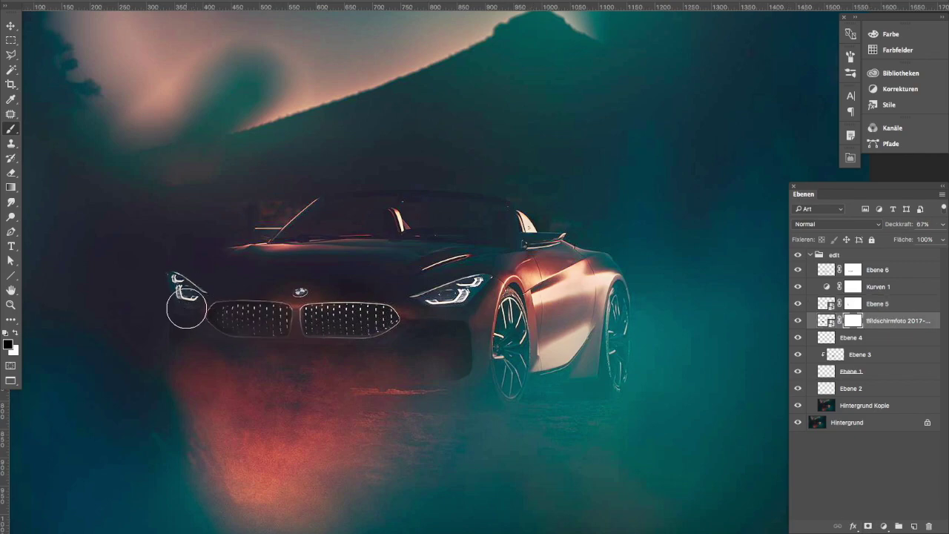
{"action": "key", "text": "v"}
{"action": "left_click_drag", "start_coordinate": [643, 321], "coordinate": [615, 334]}
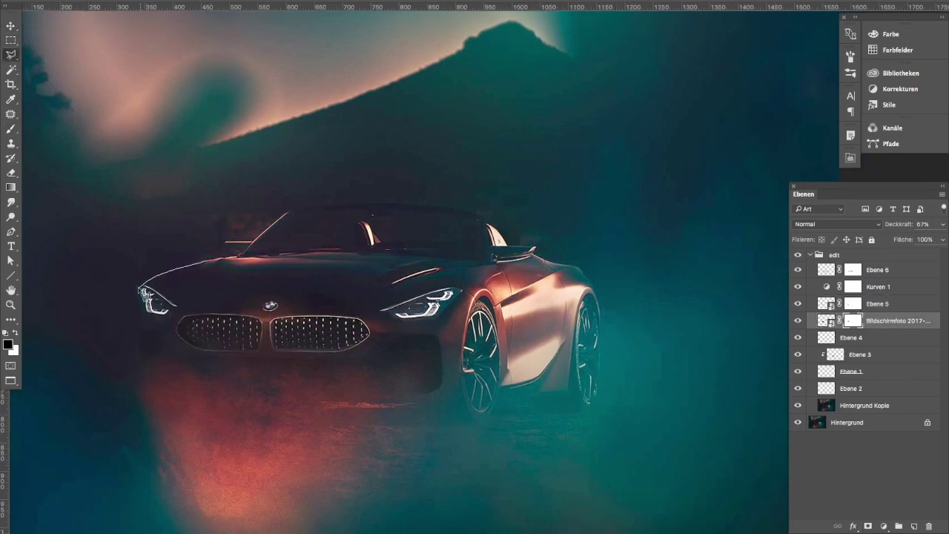
Paint a hood highlight on a new layer inside the hood selection
{"action": "left_click", "coordinate": [334, 258]}
{"action": "key", "text": "ctrl+shift+alt+n"}
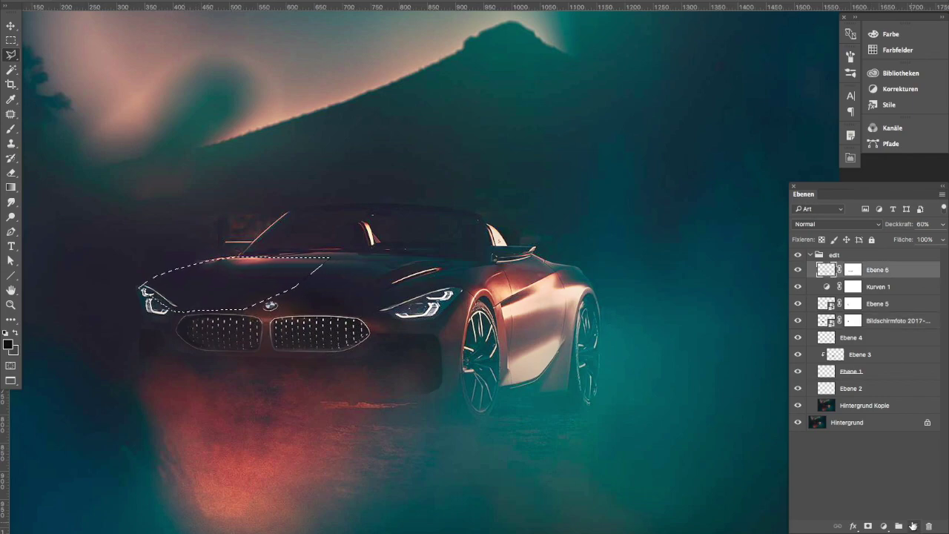
{"action": "key", "text": "b"}
{"action": "key", "text": "d"}
{"action": "key", "text": "ctrl+d"}
{"action": "left_click", "coordinate": [797, 320]}
{"action": "left_click", "coordinate": [853, 321]}
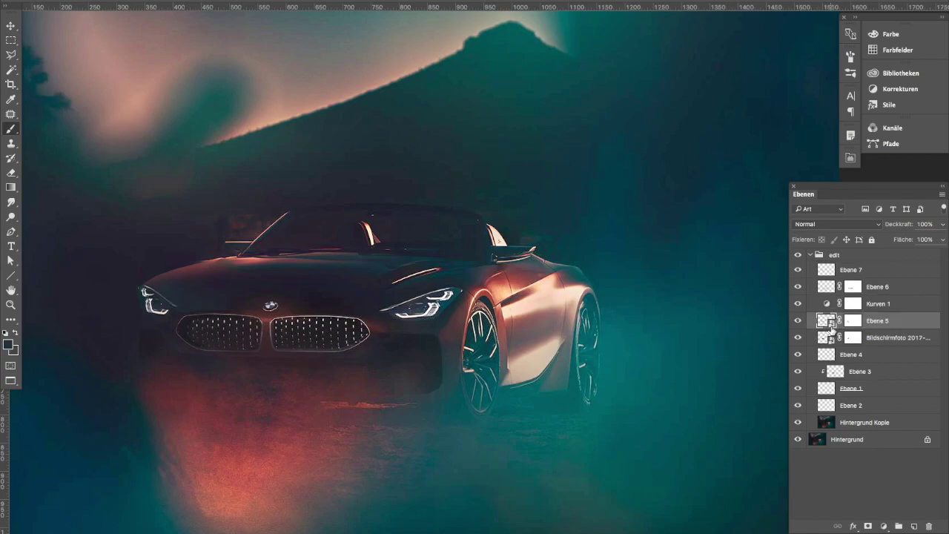
{"action": "left_click", "coordinate": [798, 255]}
{"action": "left_click", "coordinate": [798, 255]}
Lasso a light streak on the hood on another new layer and copy it to its own layer
{"action": "left_click", "coordinate": [11, 54]}
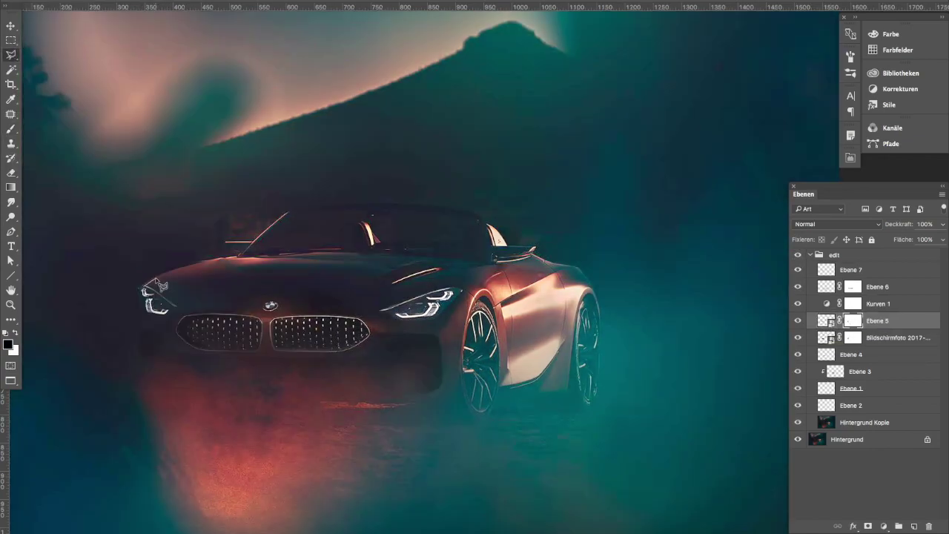
{"action": "key", "text": "ctrl+shift+alt+n"}
{"action": "key", "text": "b"}
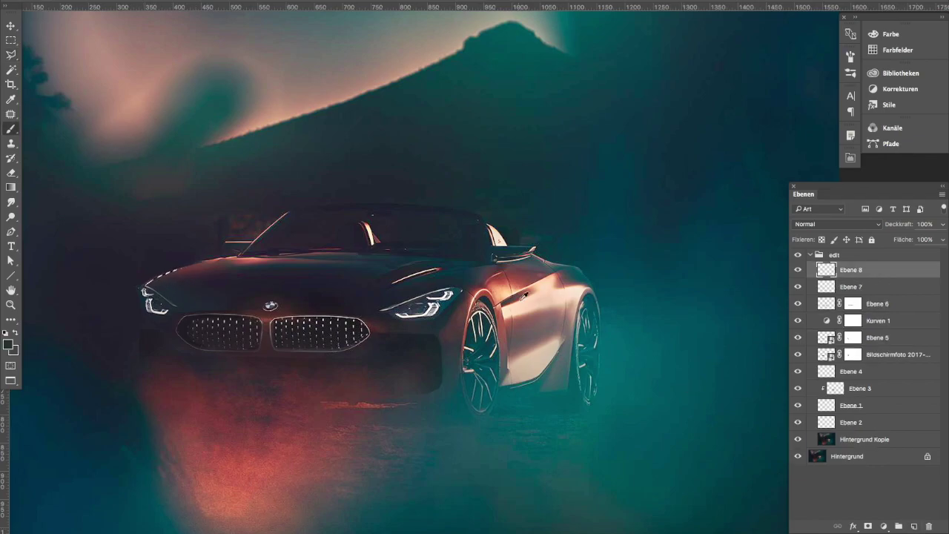
{"action": "key", "text": "l"}
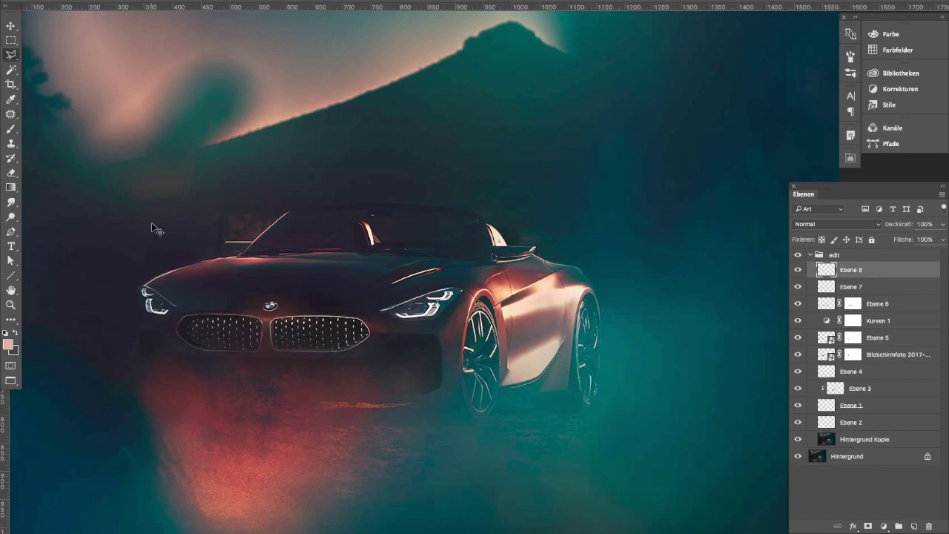
{"action": "key", "text": "ctrl+plus"}
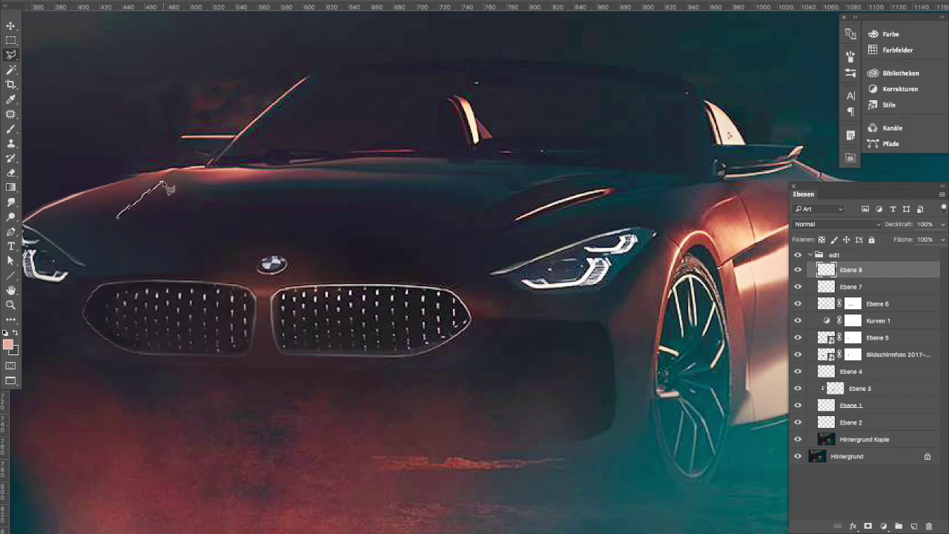
{"action": "key", "text": "ctrl+j"}
{"action": "key", "text": "ctrl+minus"}
Nudge the copied streak and rotate it about 60 degrees
{"action": "key", "text": "ctrl+t"}
{"action": "left_click_drag", "start_coordinate": [308, 247], "coordinate": [305, 243]}
{"action": "key", "text": "Return"}
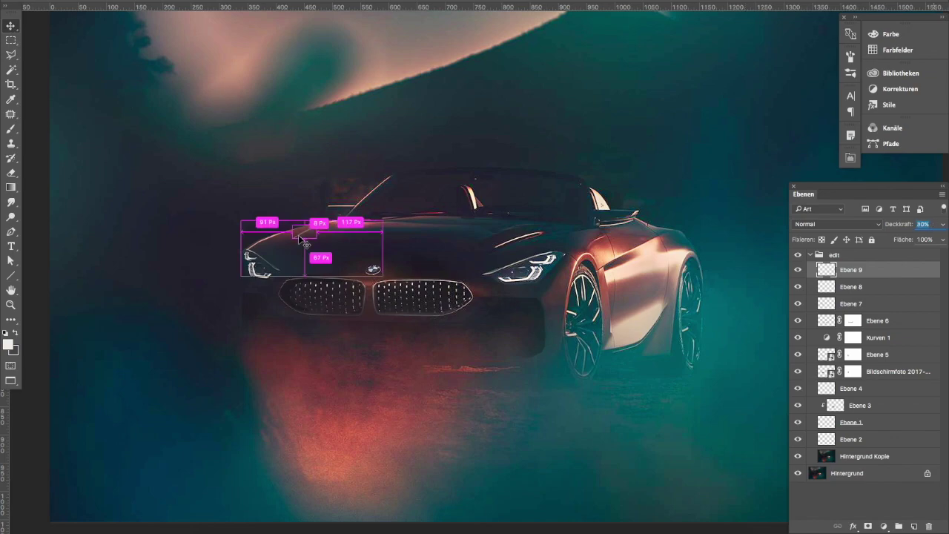
{"action": "key", "text": "ctrl+t"}
{"action": "left_click_drag", "start_coordinate": [269, 254], "coordinate": [279, 230]}
{"action": "type", "text": "100"}
{"action": "key", "text": "Return"}
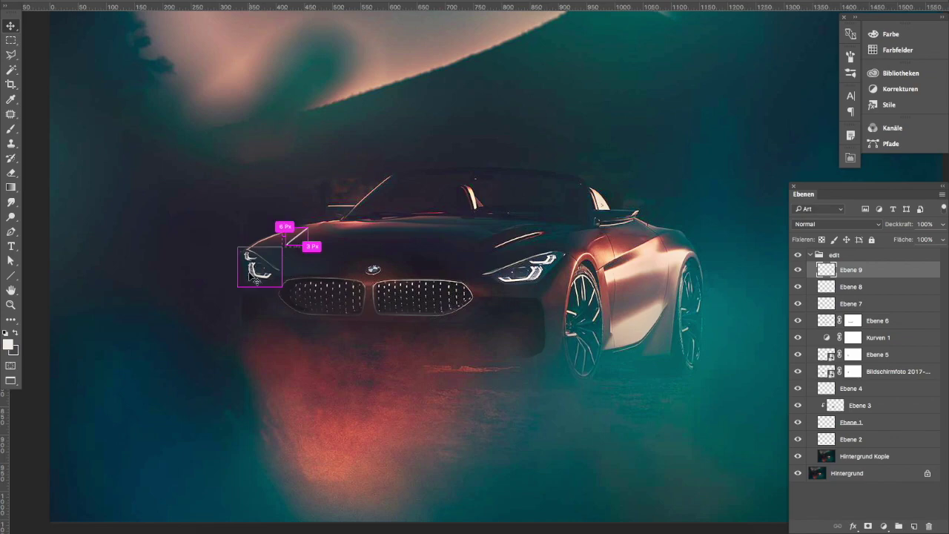
Move the Ebene 9 streak into place on the hood
{"action": "left_click", "coordinate": [251, 277], "text": "ctrl"}
{"action": "left_click", "coordinate": [296, 235], "text": "ctrl"}
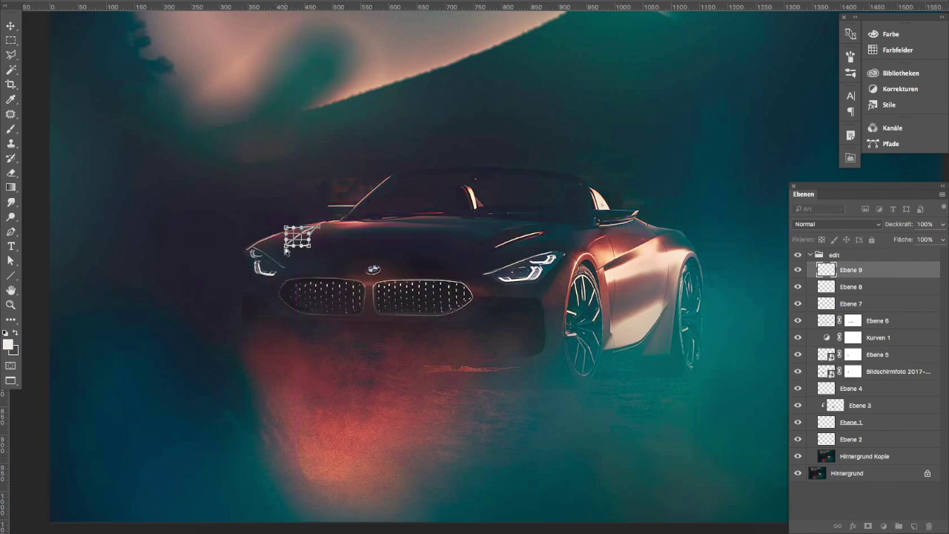
{"action": "left_click_drag", "start_coordinate": [276, 226], "coordinate": [289, 243]}
{"action": "left_click", "coordinate": [259, 260], "text": "ctrl"}
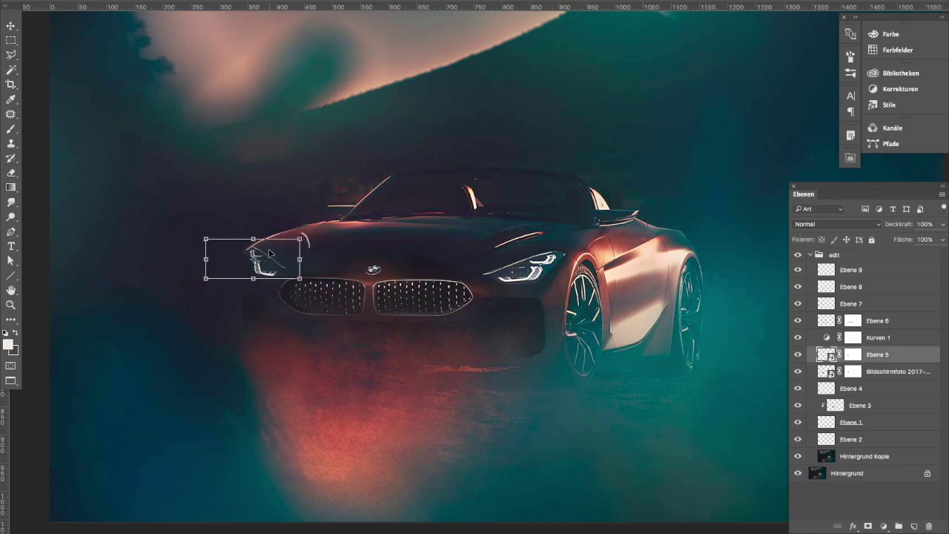
Bring Ebene 5 and its curves to the top of the group and add a mask to Ebene 7
{"action": "key", "text": "ctrl+shift+bracketright"}
{"action": "key", "text": "5"}
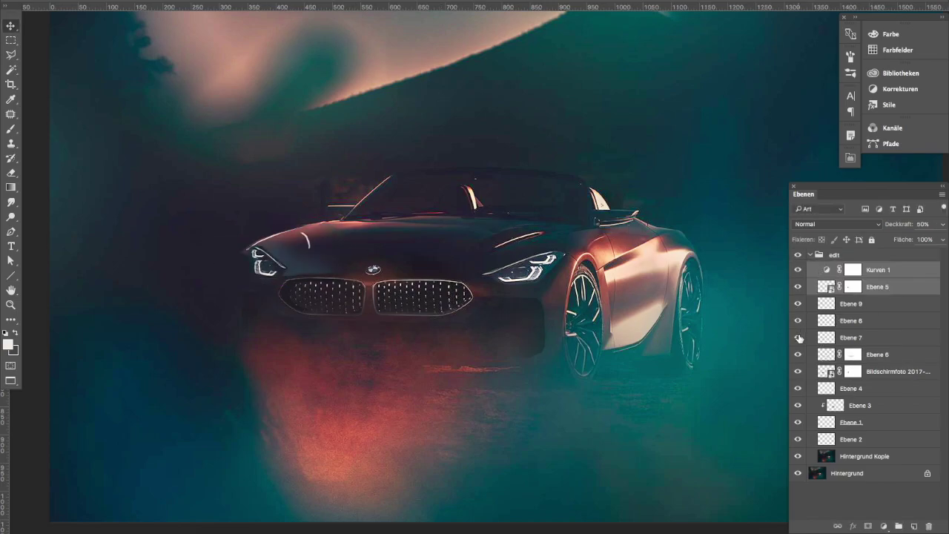
{"action": "left_click", "coordinate": [853, 338]}
{"action": "left_click", "coordinate": [868, 526]}
{"action": "key", "text": "b"}
{"action": "key", "text": "x"}
{"action": "right_click", "coordinate": [415, 331]}
{"action": "key", "text": "Escape"}
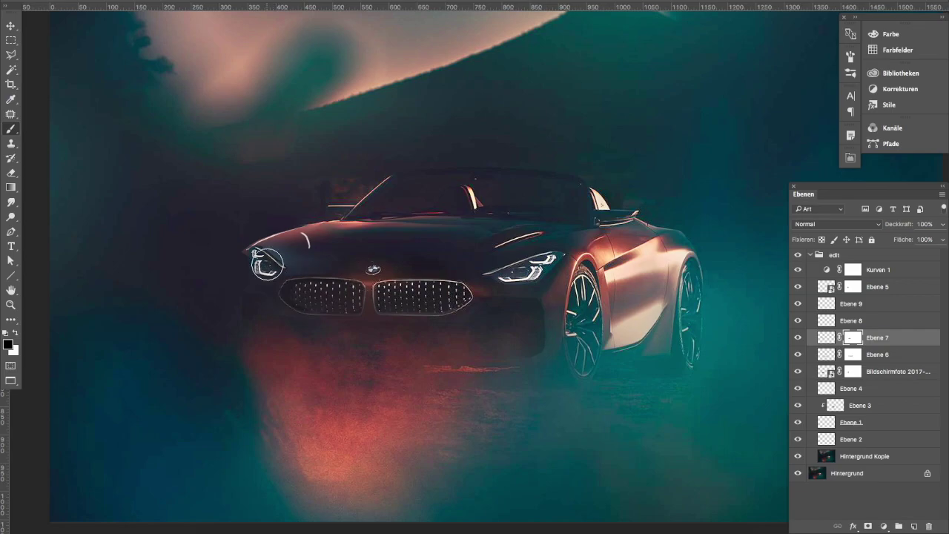
Fade the hood streak layer Ebene 9 to 40% opacity
{"action": "key", "text": "v"}
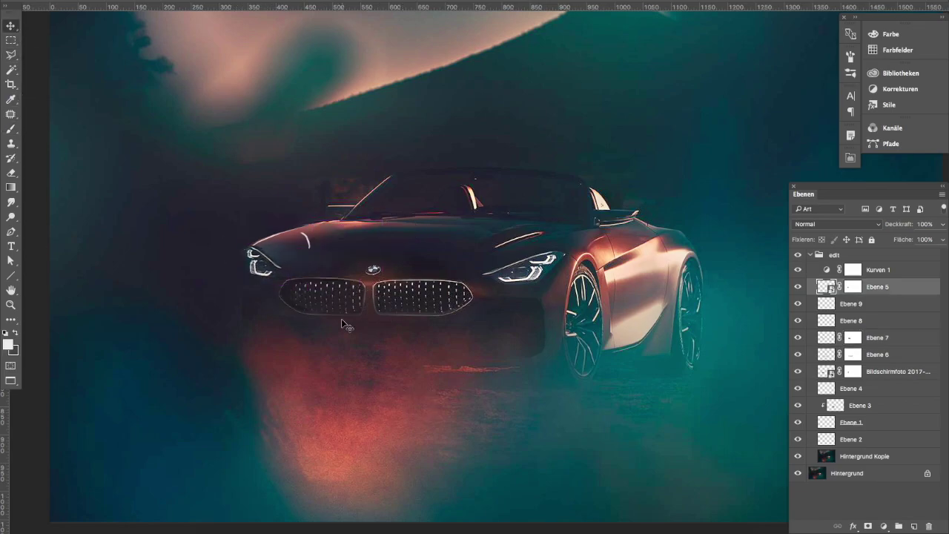
{"action": "left_click", "coordinate": [310, 244], "text": "ctrl"}
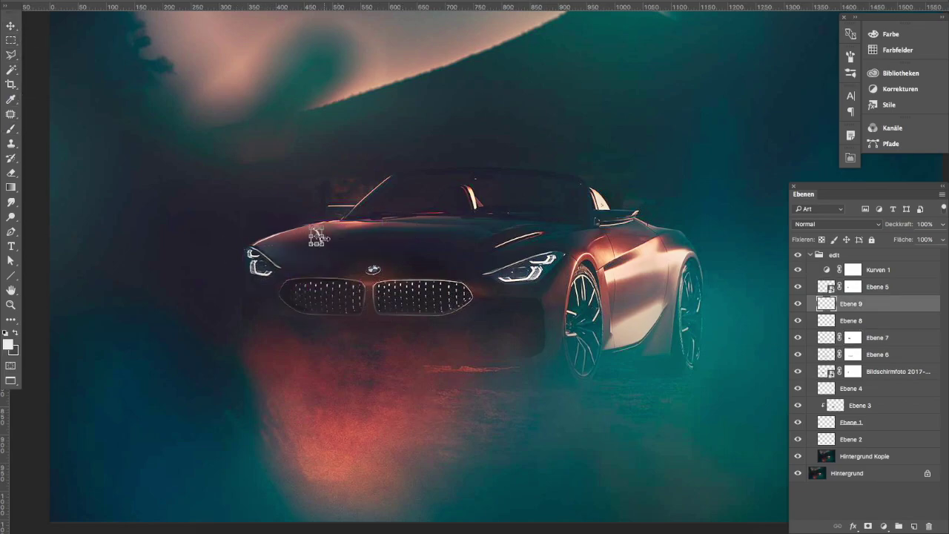
{"action": "key", "text": "4"}
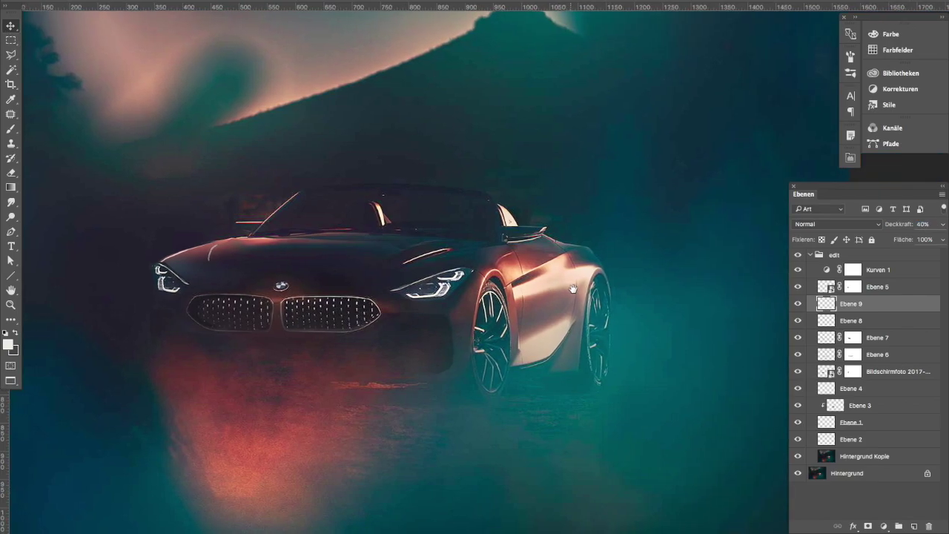
Collapse the edit group and toggle its visibility to compare before and after
{"action": "left_click", "coordinate": [809, 254]}
{"action": "left_click", "coordinate": [797, 255]}
{"action": "left_click", "coordinate": [797, 254]}
{"action": "left_click", "coordinate": [797, 254]}
{"action": "left_click", "coordinate": [797, 255]}
{"action": "key", "text": "l"}
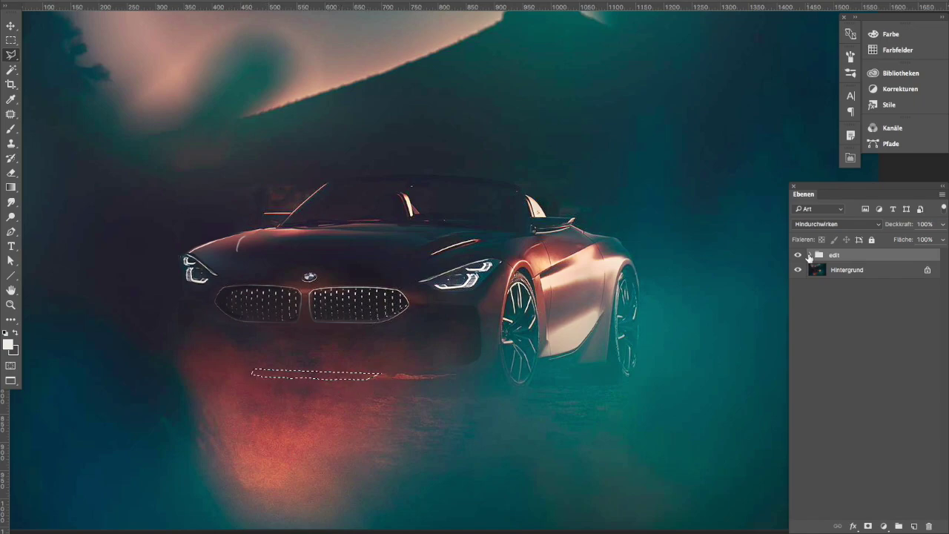
Select Hintergrund Kopie in the edit group for clone stamping, then collapse the group
{"action": "left_click", "coordinate": [809, 255]}
{"action": "left_click", "coordinate": [863, 456]}
{"action": "key", "text": "s"}
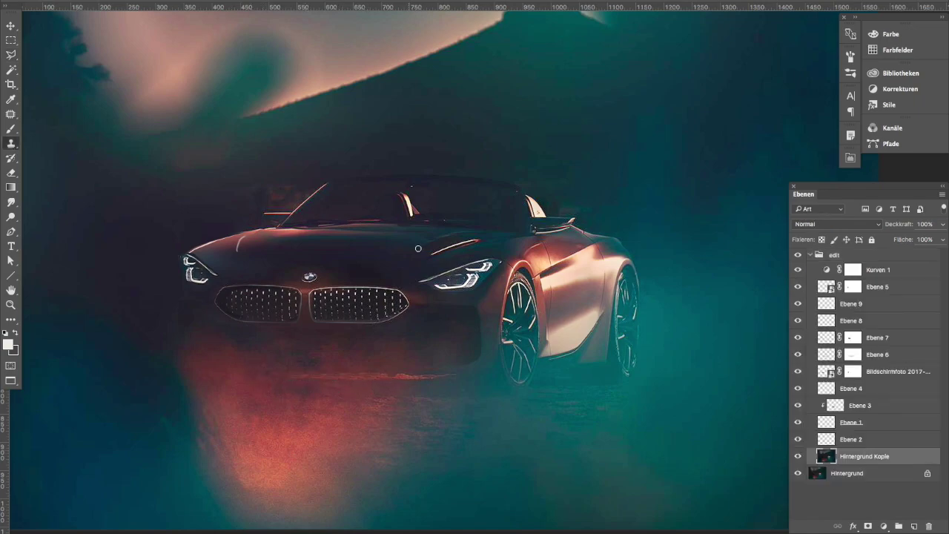
{"action": "key", "text": "v"}
{"action": "left_click", "coordinate": [810, 254]}
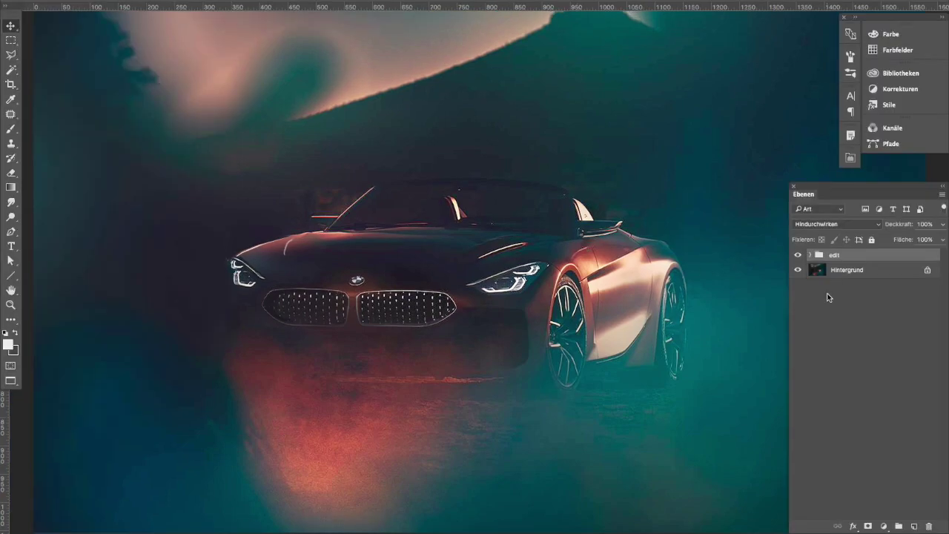
Select Ebene 10 in the expanded edit group and add the new empty layer Ebene 11
{"action": "left_click", "coordinate": [810, 254]}
{"action": "left_click", "coordinate": [852, 287]}
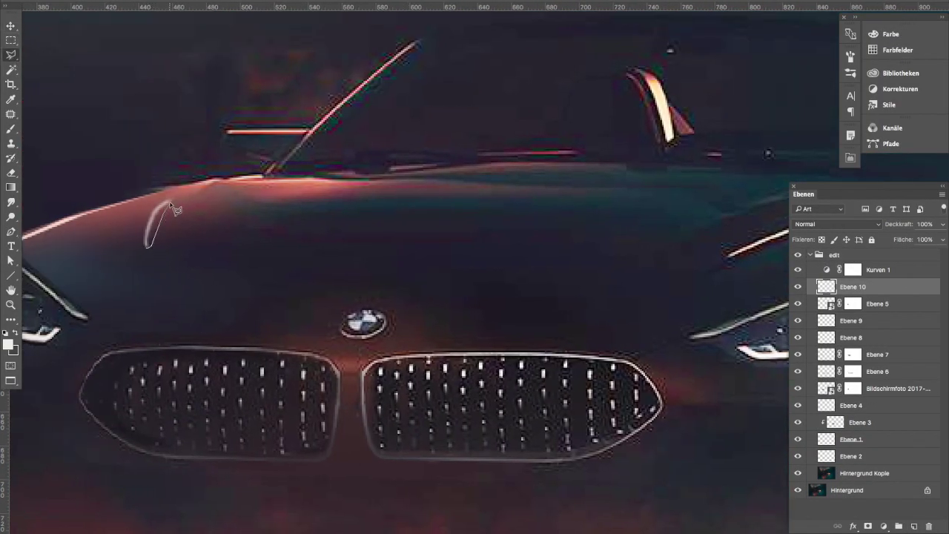
{"action": "left_click", "coordinate": [828, 334]}
{"action": "key", "text": "ctrl+shift+alt+n"}
{"action": "key", "text": "ctrl+minus"}
{"action": "key", "text": "b"}
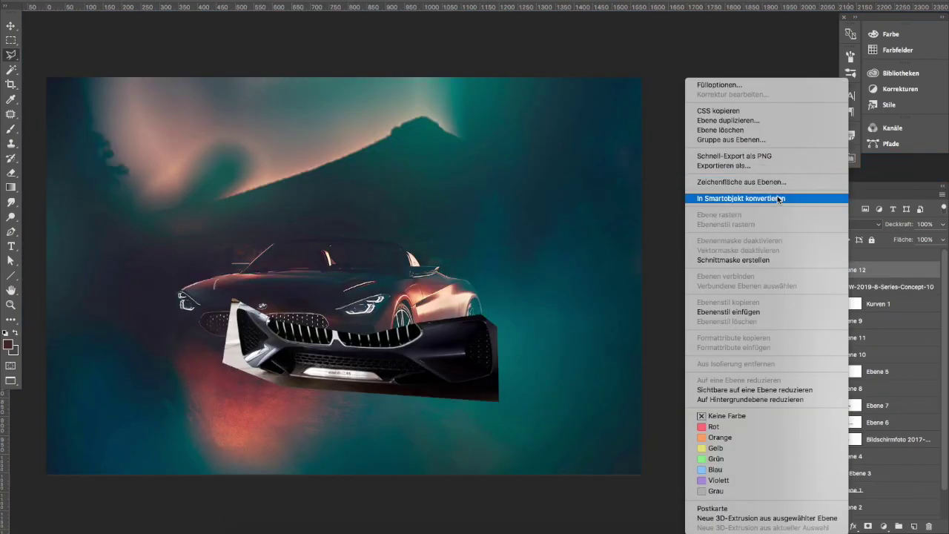
Move, narrow, squash and rotate the placed concept front about 6° to fit the car front
{"action": "mouse_move", "coordinate": [436, 393]}
{"action": "left_mouse_down"}
{"action": "mouse_move", "coordinate": [362, 445]}
{"action": "mouse_move", "coordinate": [356, 393]}
{"action": "left_mouse_up"}
{"action": "left_click_drag", "start_coordinate": [106, 356], "coordinate": [158, 356]}
{"action": "left_click_drag", "start_coordinate": [276, 314], "coordinate": [276, 326]}
{"action": "left_click_drag", "start_coordinate": [276, 408], "coordinate": [270, 376]}
{"action": "scroll", "coordinate": [255, 296], "scroll_direction": "up", "scroll_amount": 2}
{"action": "mouse_move", "coordinate": [112, 354]}
{"action": "left_mouse_down"}
{"action": "mouse_move", "coordinate": [123, 326]}
{"action": "mouse_move", "coordinate": [115, 385]}
{"action": "left_mouse_up"}
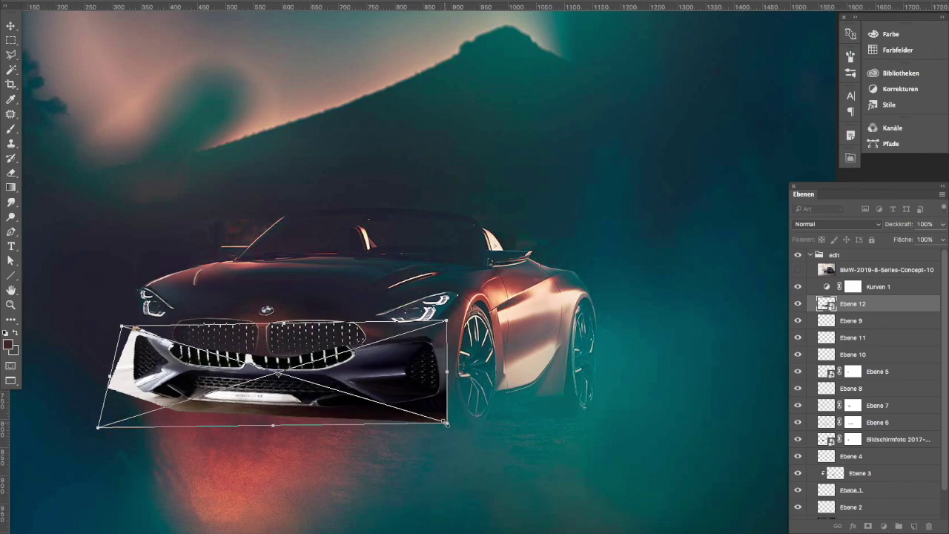
{"action": "key", "text": "Return"}
Lasso the bumper outline and add a layer mask hiding everything else
{"action": "key", "text": "l"}
{"action": "scroll", "coordinate": [157, 444], "scroll_direction": "up", "scroll_amount": 3}
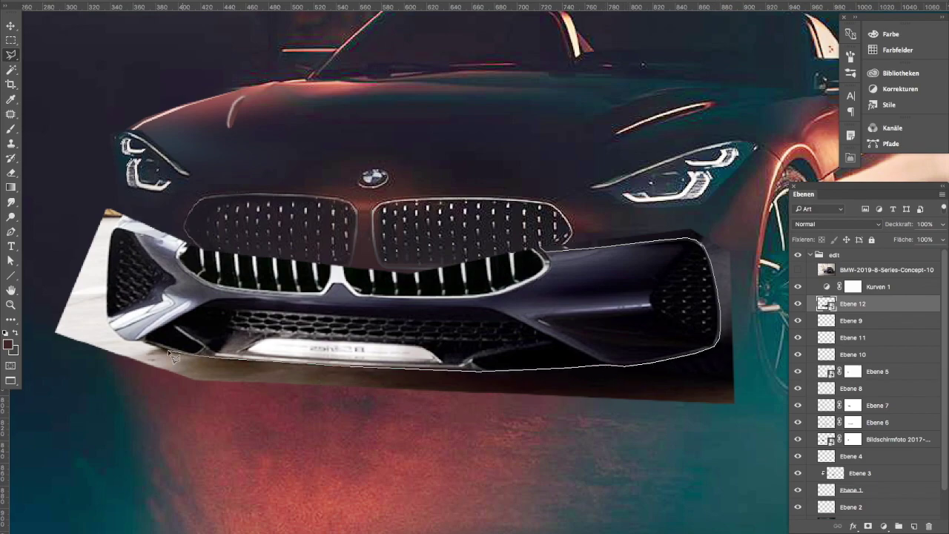
{"action": "double_click", "coordinate": [43, 335]}
{"action": "left_click", "coordinate": [868, 525]}
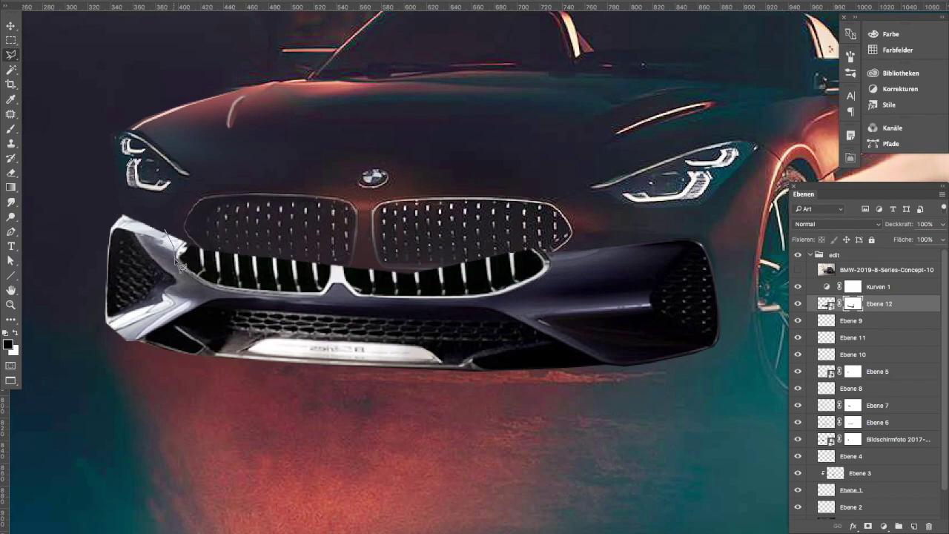
Fill the upper grille area of the mask with black so the car's own grille shows
{"action": "double_click", "coordinate": [178, 248]}
{"action": "key", "text": "shift+BackSpace"}
{"action": "left_click", "coordinate": [227, 195]}
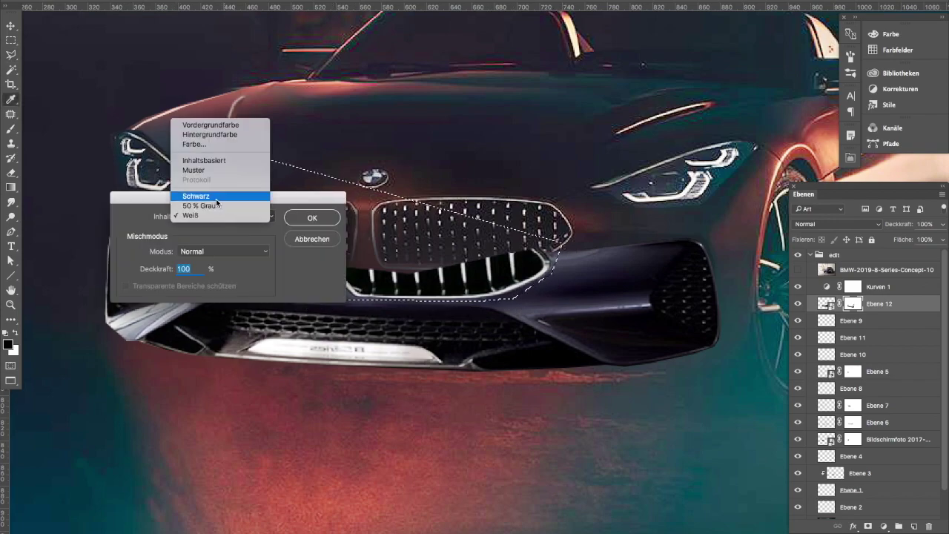
{"action": "left_click", "coordinate": [227, 195]}
{"action": "left_click", "coordinate": [314, 216]}
{"action": "key", "text": "ctrl+d"}
{"action": "key", "text": "ctrl+t"}
{"action": "key", "text": "ctrl+0"}
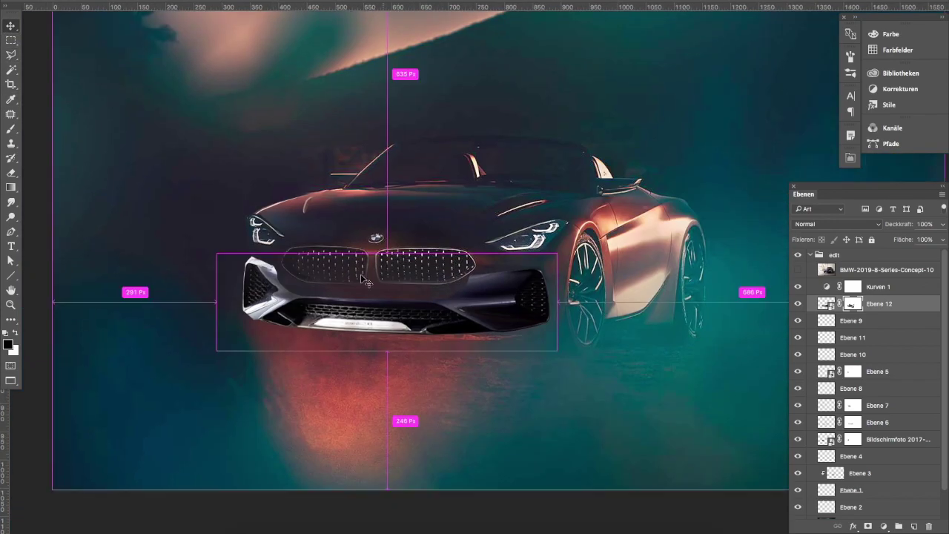
Move the bumper under the car's grille and shrink it to about 604 px wide
{"action": "left_click_drag", "start_coordinate": [523, 303], "coordinate": [382, 299]}
{"action": "left_click_drag", "start_coordinate": [215, 299], "coordinate": [212, 297]}
{"action": "key", "text": "Return"}
Add a Hue/Saturation adjustment with hue +106, clipped to the bumper layer
{"action": "left_click", "coordinate": [882, 526]}
{"action": "left_click", "coordinate": [886, 392]}
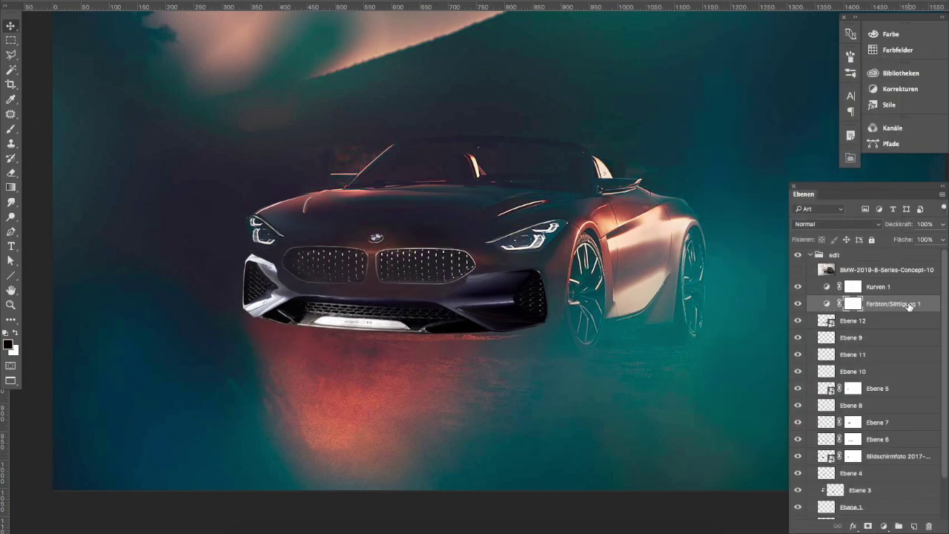
{"action": "left_click_drag", "start_coordinate": [661, 255], "coordinate": [594, 281]}
{"action": "double_click", "coordinate": [836, 303]}
{"action": "left_click_drag", "start_coordinate": [381, 212], "coordinate": [596, 96]}
{"action": "mouse_move", "coordinate": [646, 173]}
{"action": "left_mouse_down"}
{"action": "mouse_move", "coordinate": [700, 177]}
{"action": "mouse_move", "coordinate": [679, 172]}
{"action": "left_mouse_up"}
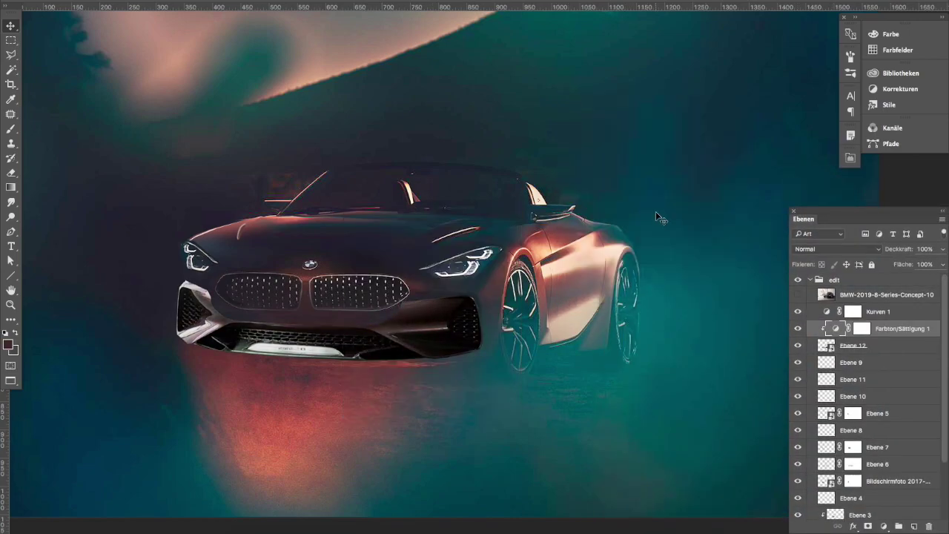
{"action": "left_click", "coordinate": [824, 347], "text": "alt"}
Mask out the bumper near the left headlight and set the layer opacity to 28%
{"action": "key", "text": "b"}
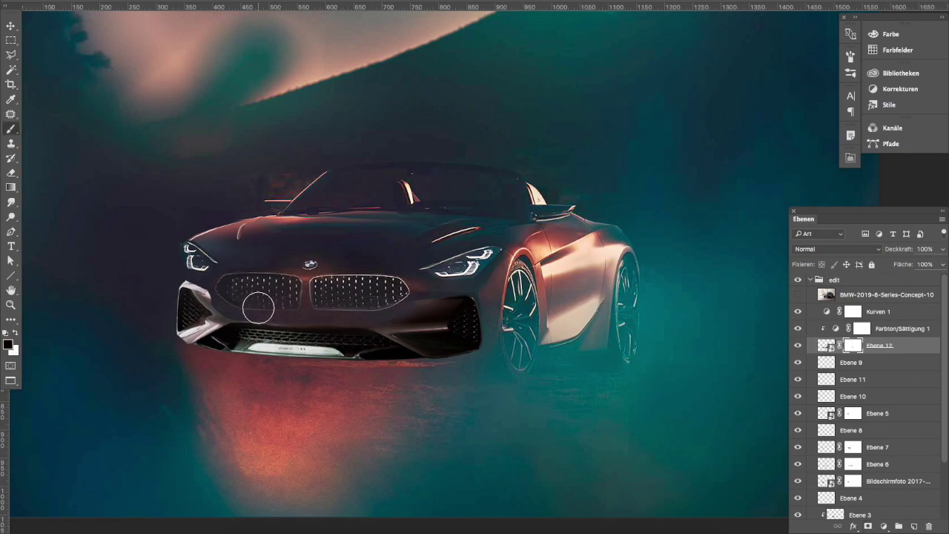
{"action": "left_click_drag", "start_coordinate": [207, 288], "coordinate": [172, 352]}
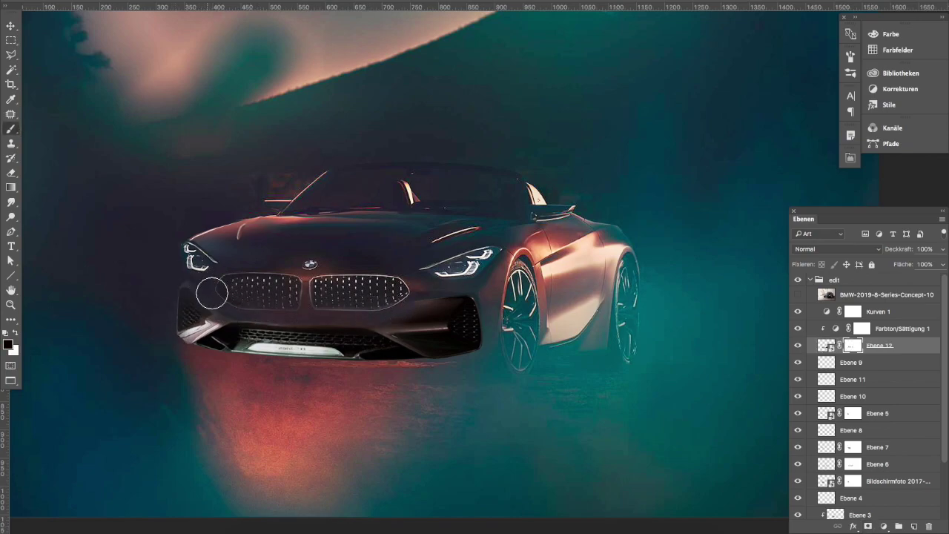
{"action": "key", "text": "2"}
{"action": "key", "text": "8"}
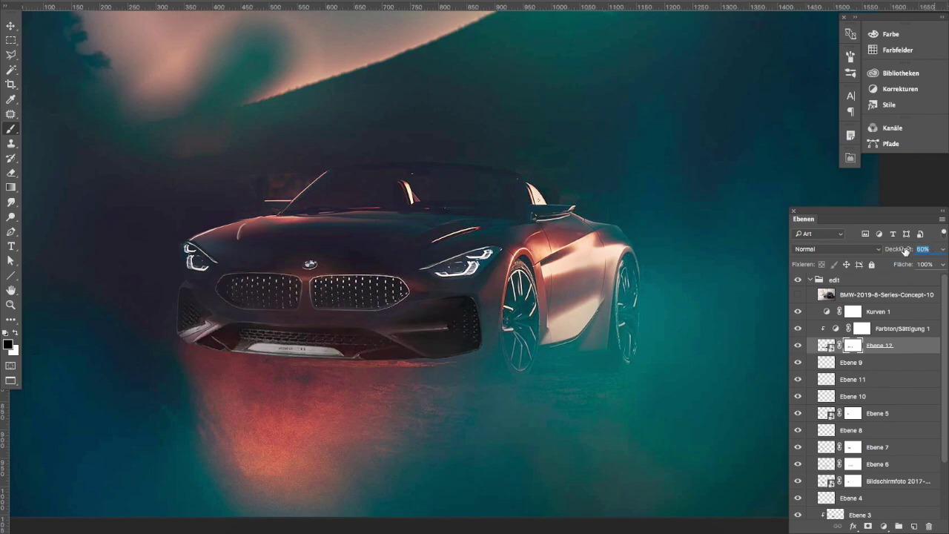
Squash the bumper up to align with the car and mask out the lower bumper and plate area
{"action": "key", "text": "ctrl+t"}
{"action": "left_click_drag", "start_coordinate": [321, 377], "coordinate": [321, 371]}
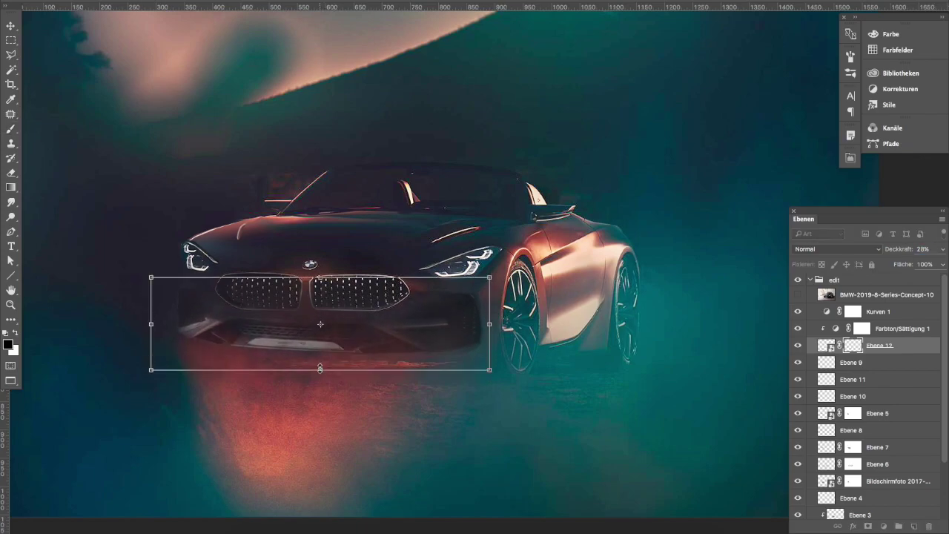
{"action": "key", "text": "Return"}
{"action": "key", "text": "b"}
{"action": "mouse_move", "coordinate": [180, 291]}
{"action": "left_mouse_down"}
{"action": "mouse_move", "coordinate": [215, 313]}
{"action": "mouse_move", "coordinate": [215, 361]}
{"action": "mouse_move", "coordinate": [318, 349]}
{"action": "mouse_move", "coordinate": [391, 395]}
{"action": "left_mouse_up"}
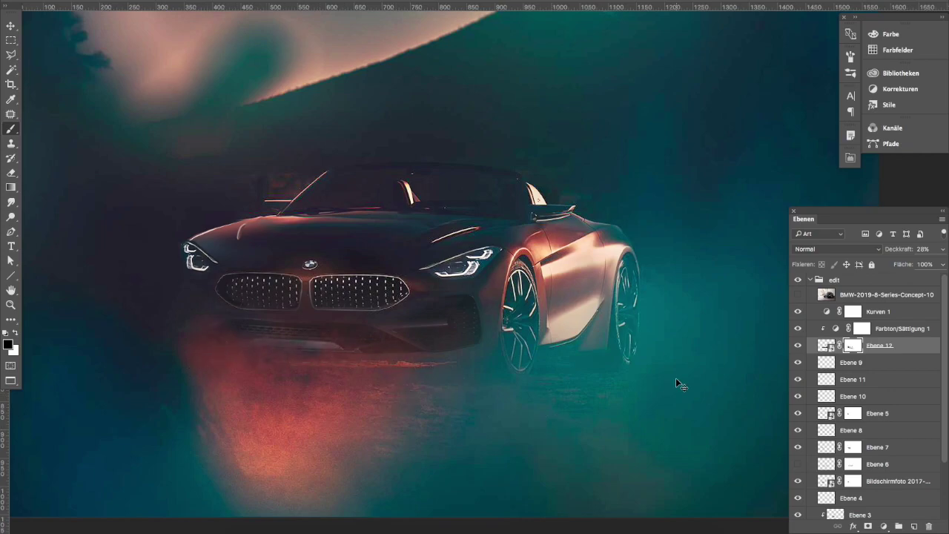
{"action": "key", "text": "ctrl+t"}
{"action": "key", "text": "Return"}
Rotate the Bildschirmfoto left grille patch slightly
{"action": "key", "text": "v"}
{"action": "left_click", "coordinate": [692, 420]}
{"action": "right_click", "coordinate": [910, 490]}
{"action": "left_click", "coordinate": [10, 129]}
{"action": "right_click", "coordinate": [891, 486]}
{"action": "left_click", "coordinate": [742, 297]}
{"action": "key", "text": "ctrl+t"}
{"action": "left_click_drag", "start_coordinate": [201, 309], "coordinate": [202, 304]}
{"action": "key", "text": "Return"}
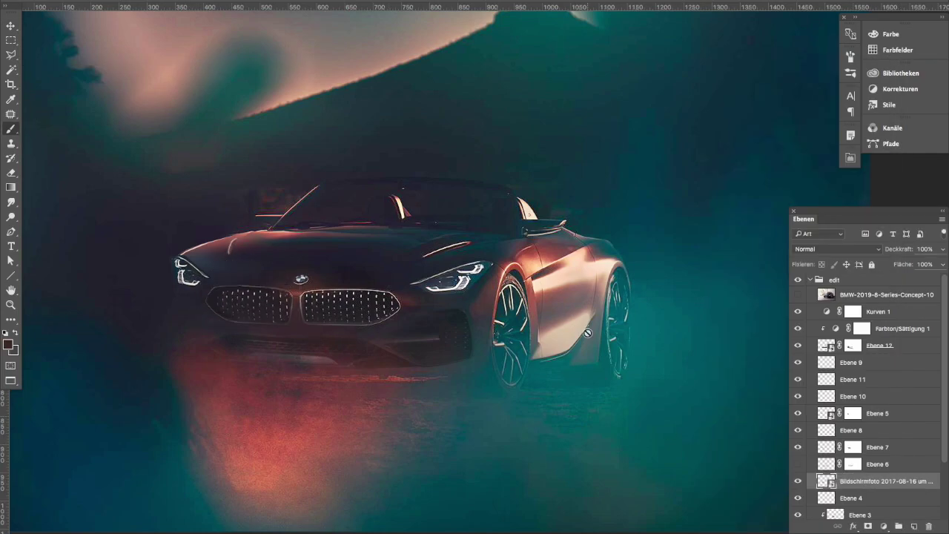
{"action": "key", "text": "Return"}
Toggle the edit group's visibility to compare with the original, then move the caption below the car
{"action": "scroll", "coordinate": [444, 297], "scroll_direction": "right", "scroll_amount": 2}
{"action": "left_click", "coordinate": [727, 381], "text": "ctrl"}
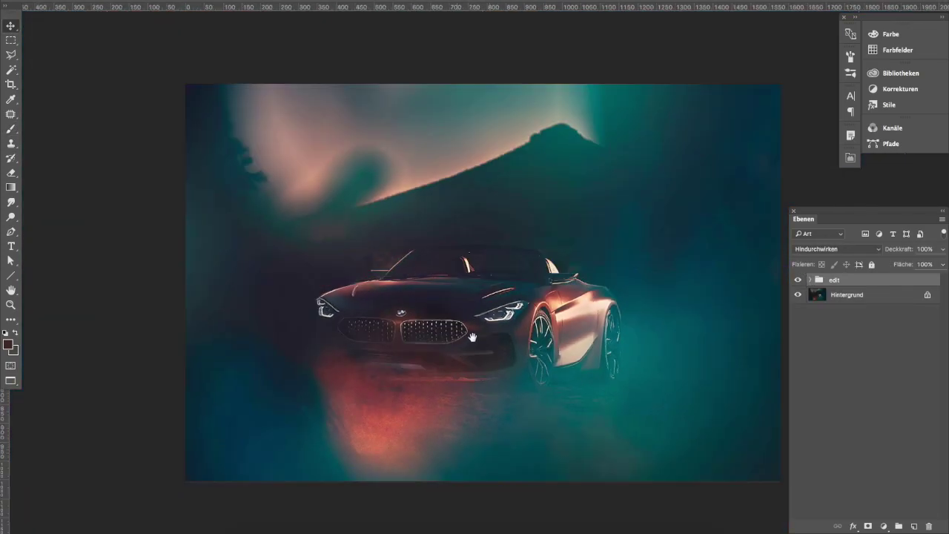
{"action": "scroll", "coordinate": [472, 337], "scroll_direction": "right", "scroll_amount": 2}
{"action": "left_click", "coordinate": [809, 280]}
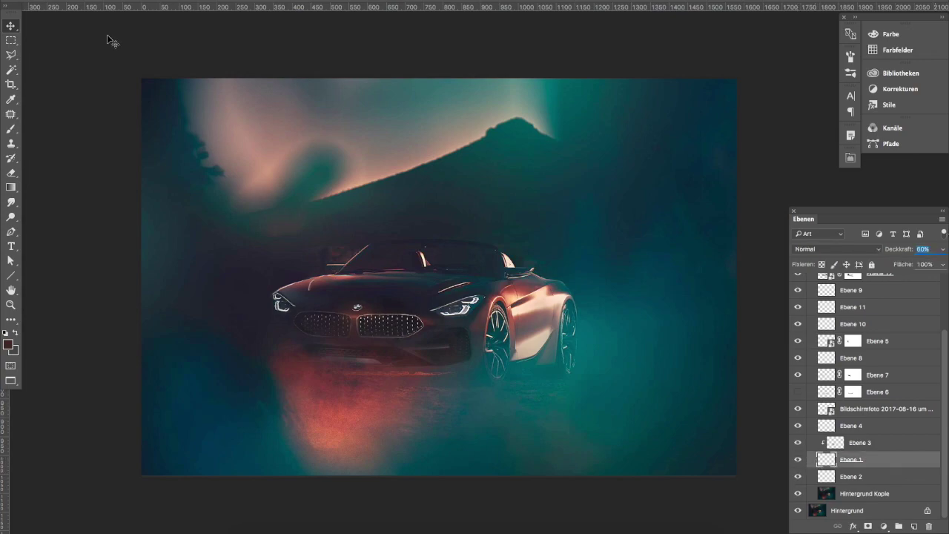
{"action": "left_click_drag", "start_coordinate": [437, 391], "coordinate": [387, 434]}
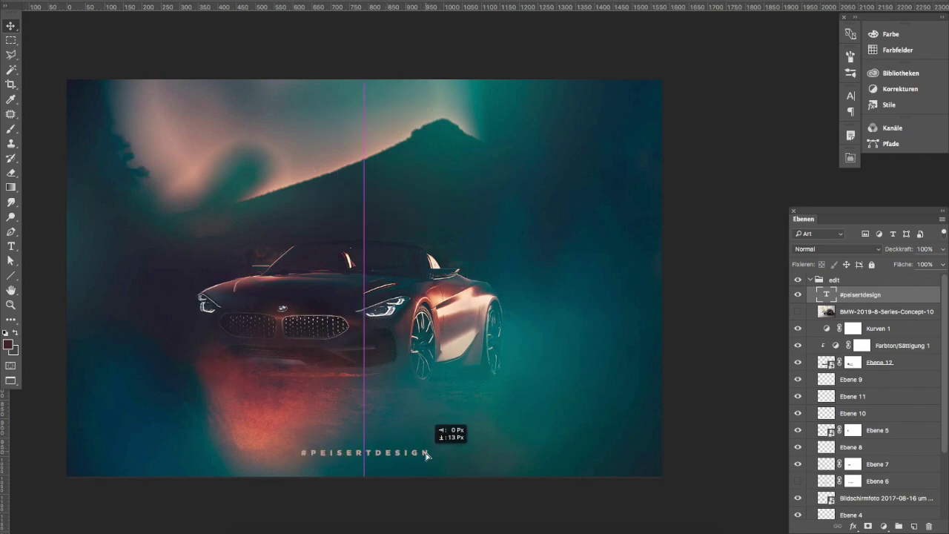
Centre the #PEISERTDESIGN caption near the bottom and colour it teal (20788c) sampled from the image
{"action": "left_click_drag", "start_coordinate": [388, 434], "coordinate": [395, 452]}
{"action": "left_click", "coordinate": [851, 95]}
{"action": "left_click", "coordinate": [818, 160]}
{"action": "left_click", "coordinate": [259, 377]}
{"action": "left_click", "coordinate": [250, 394]}
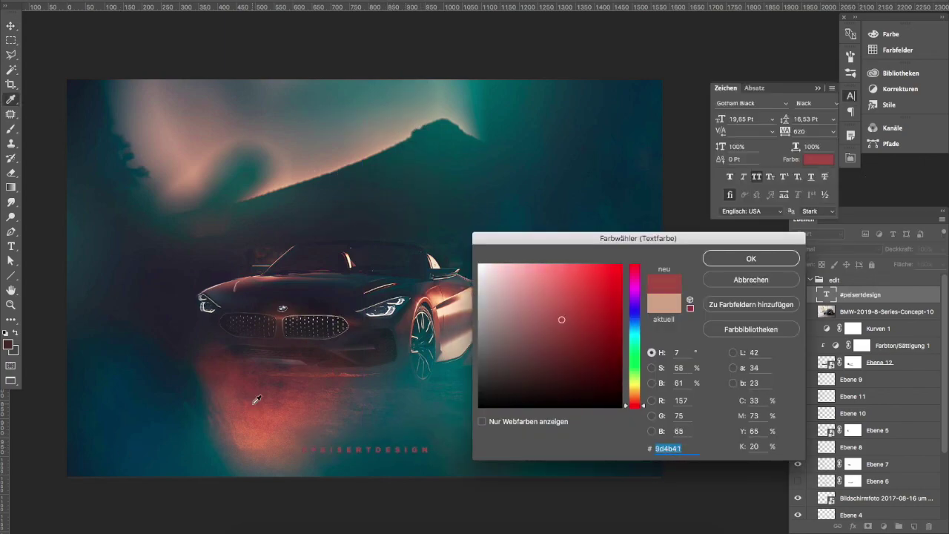
{"action": "left_click", "coordinate": [389, 152]}
{"action": "left_click", "coordinate": [534, 178]}
{"action": "key", "text": "Return"}
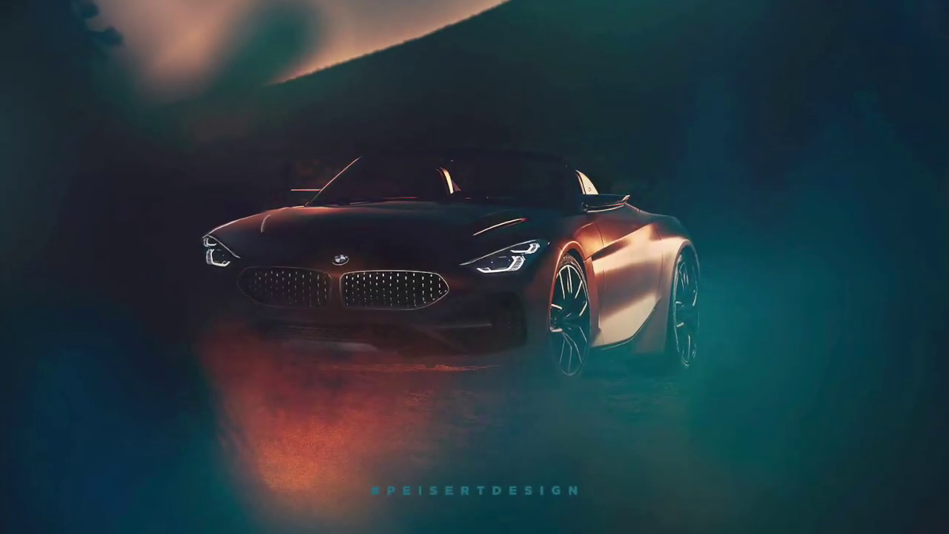